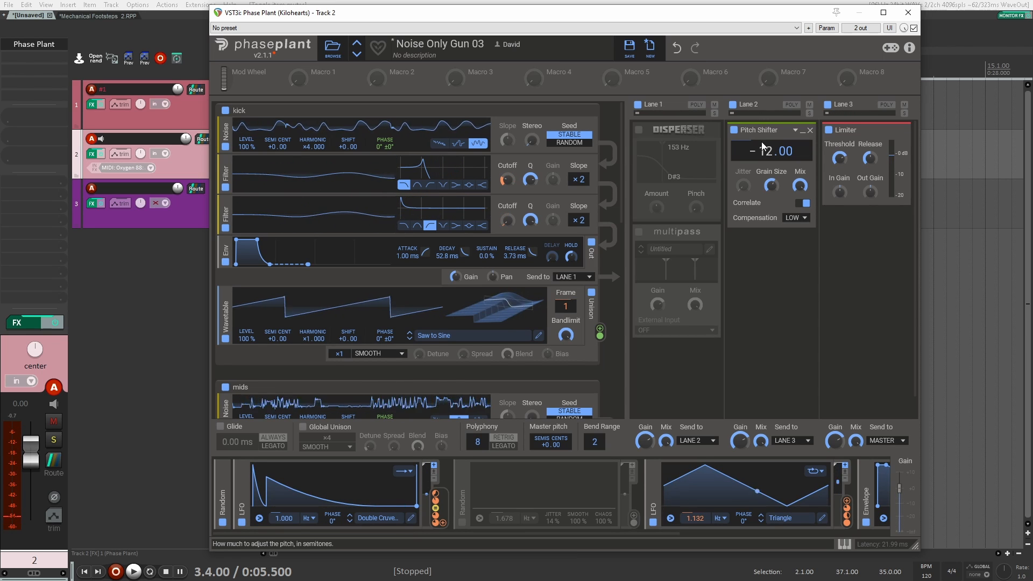
- Disable the Pitch Shifter in Lane 2 and enable the Disperser and Multipass effects in Lane 1
click(735, 130)
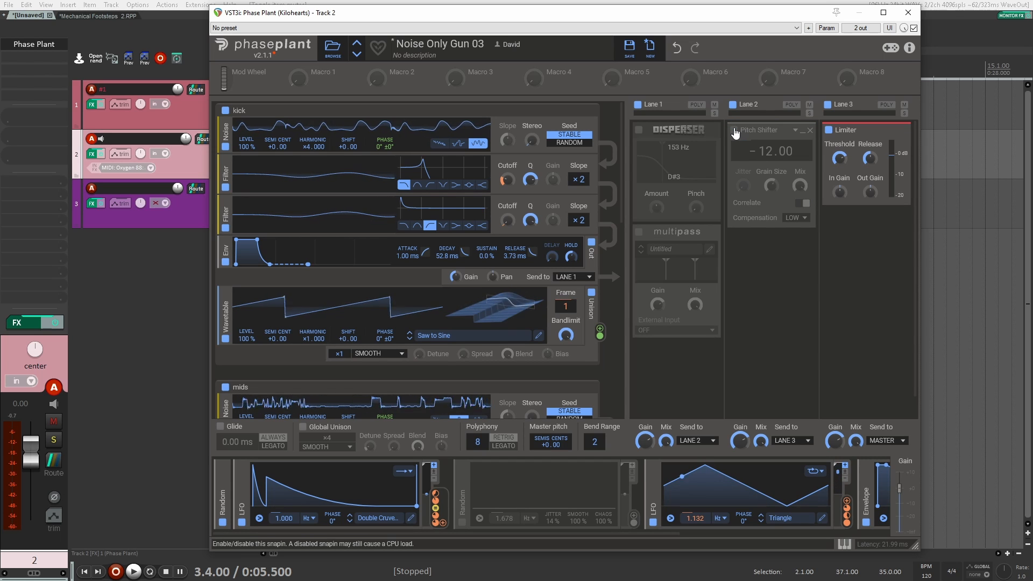
click(638, 131)
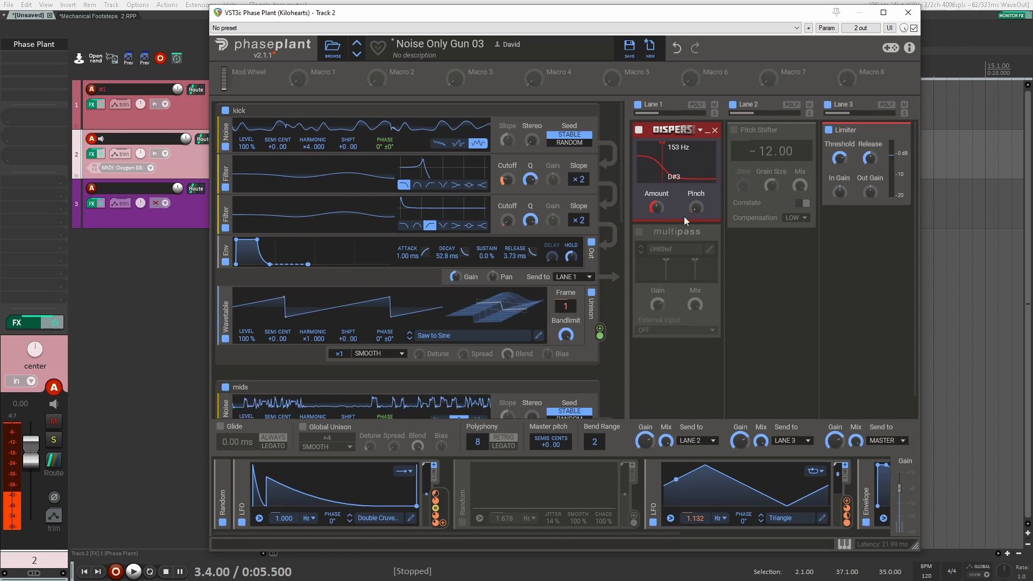
drag(641, 233, 650, 233)
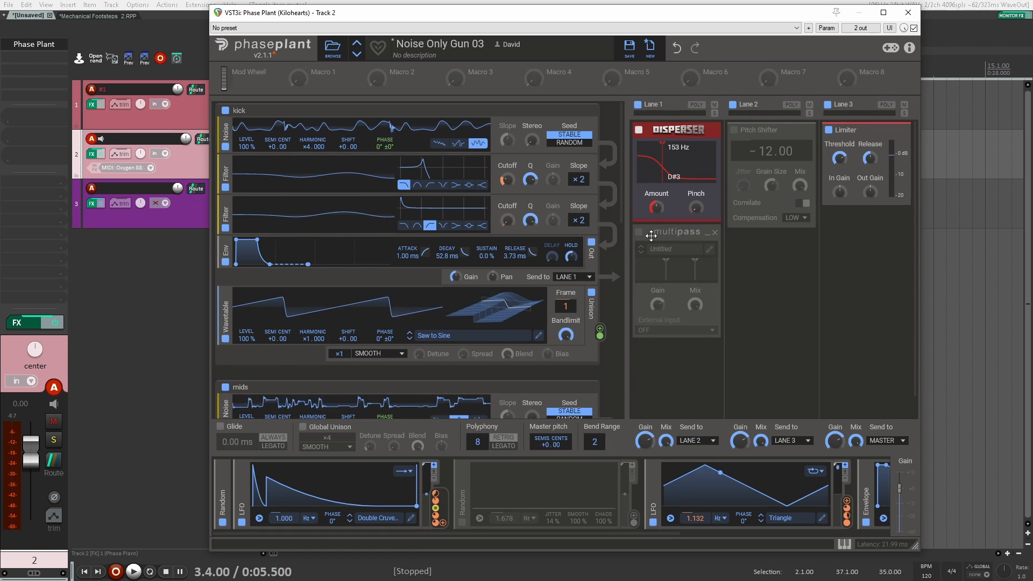
click(640, 232)
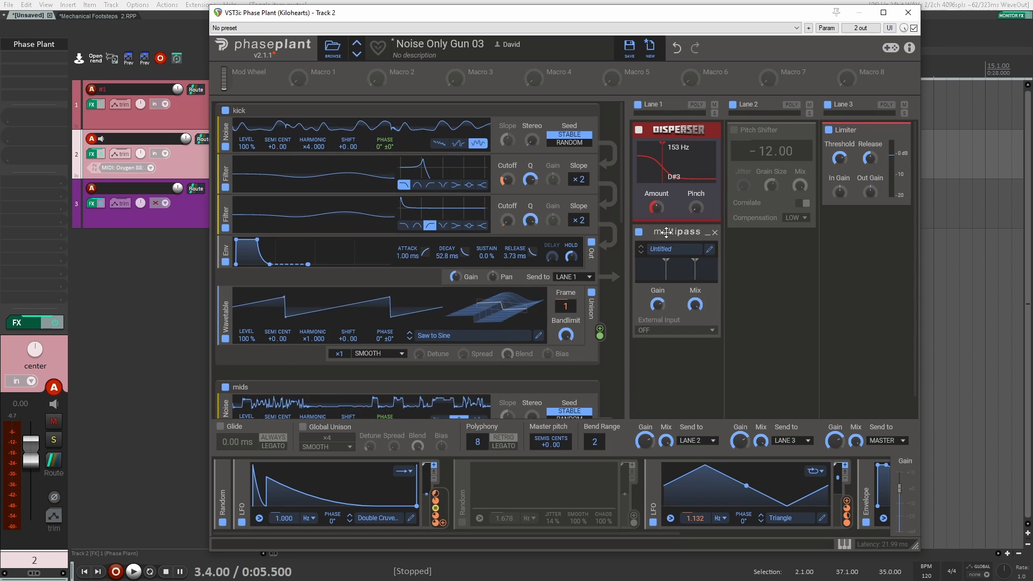
- Inspect the band effects inside Multipass, and compare the gun sound with Lane 1 bypassed and active
click(714, 251)
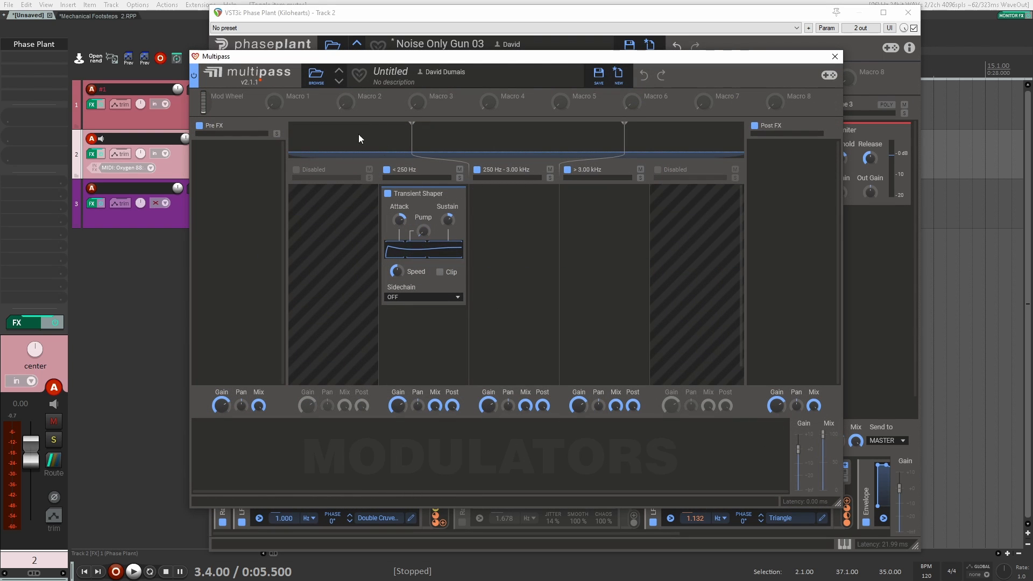
click(835, 56)
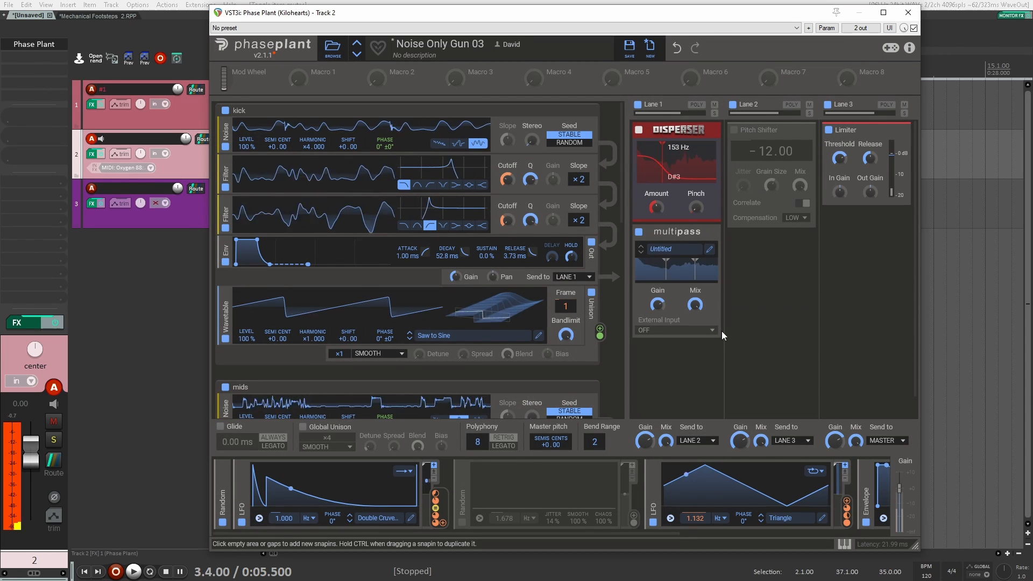
click(638, 106)
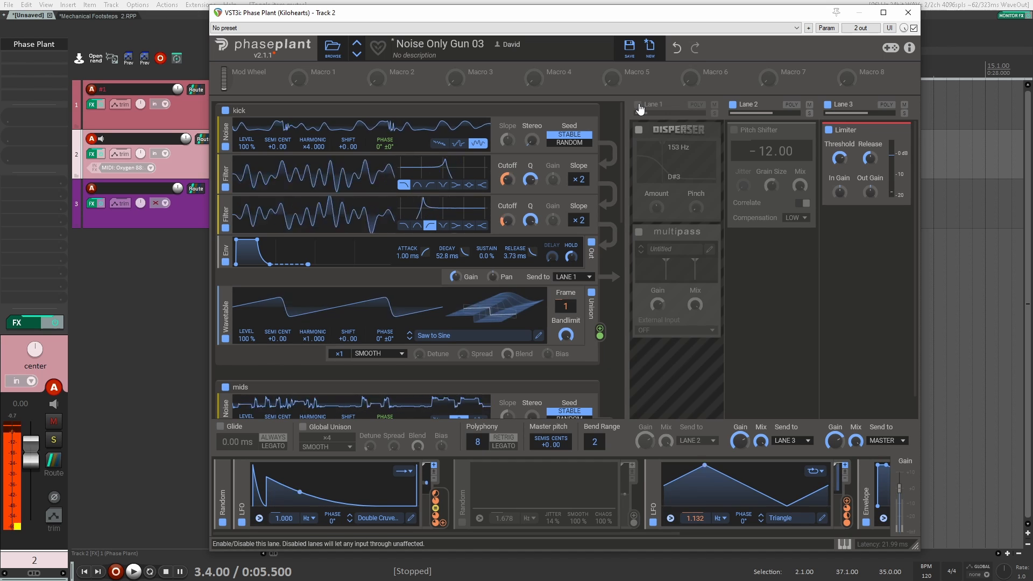
click(639, 105)
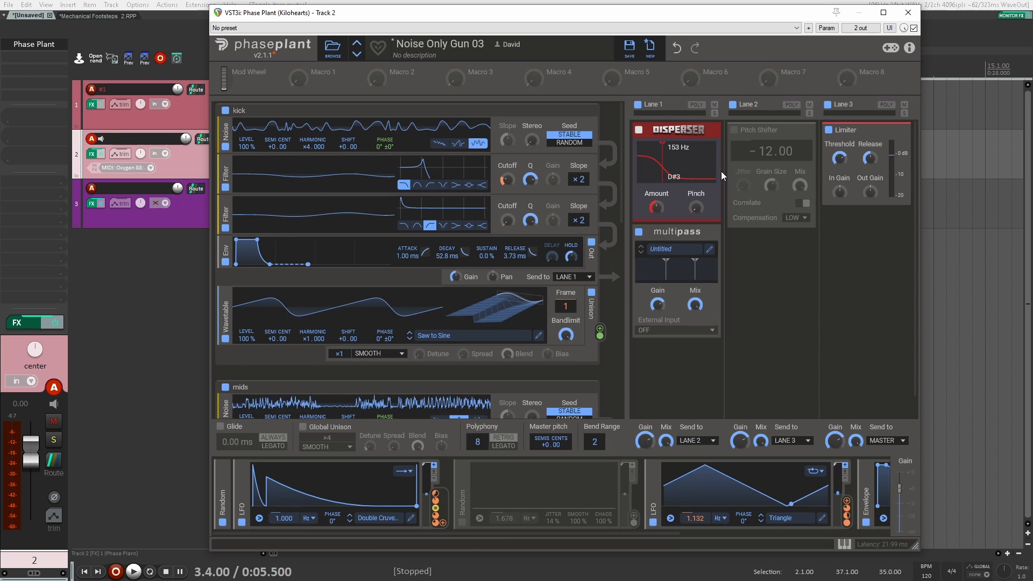
click(638, 106)
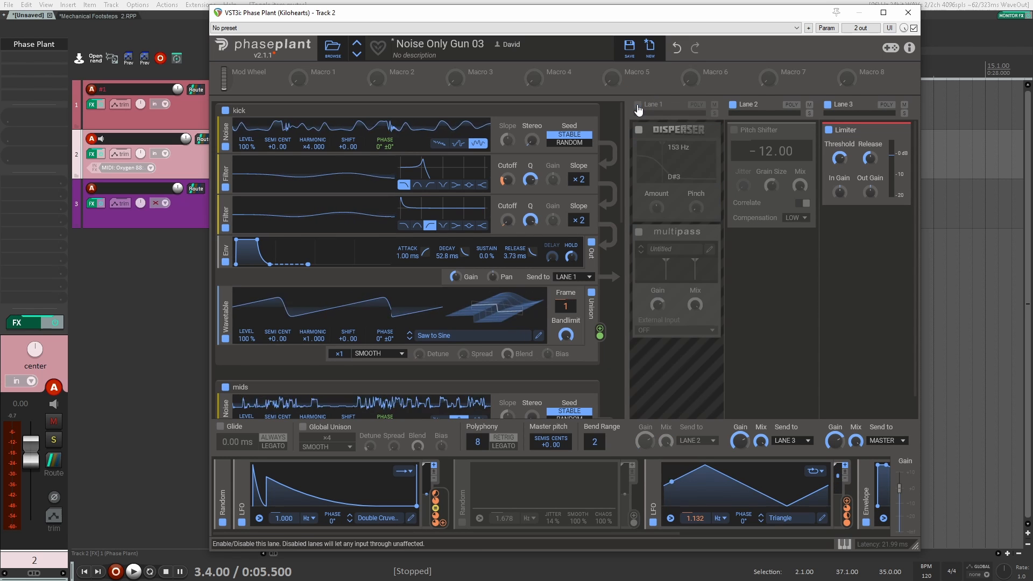
click(638, 106)
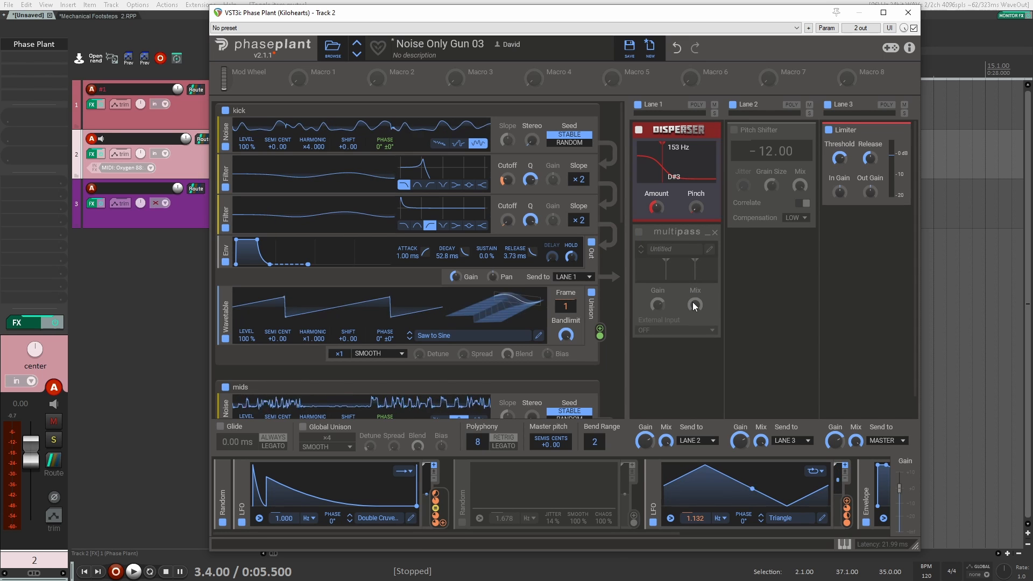
- Add a 3-Band EQ below Multipass in Lane 1
click(703, 360)
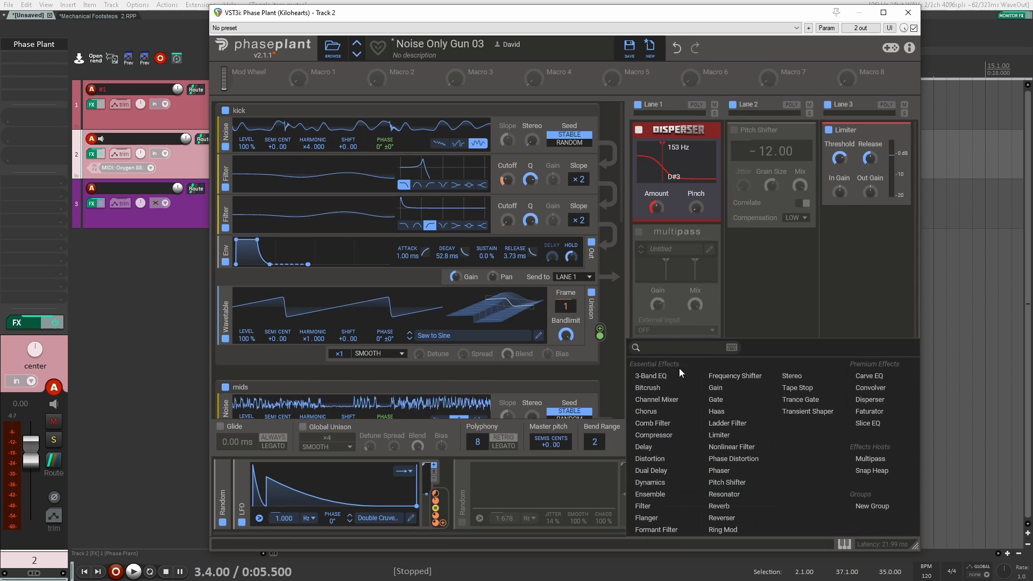
click(680, 368)
scroll(686, 316, down, 2)
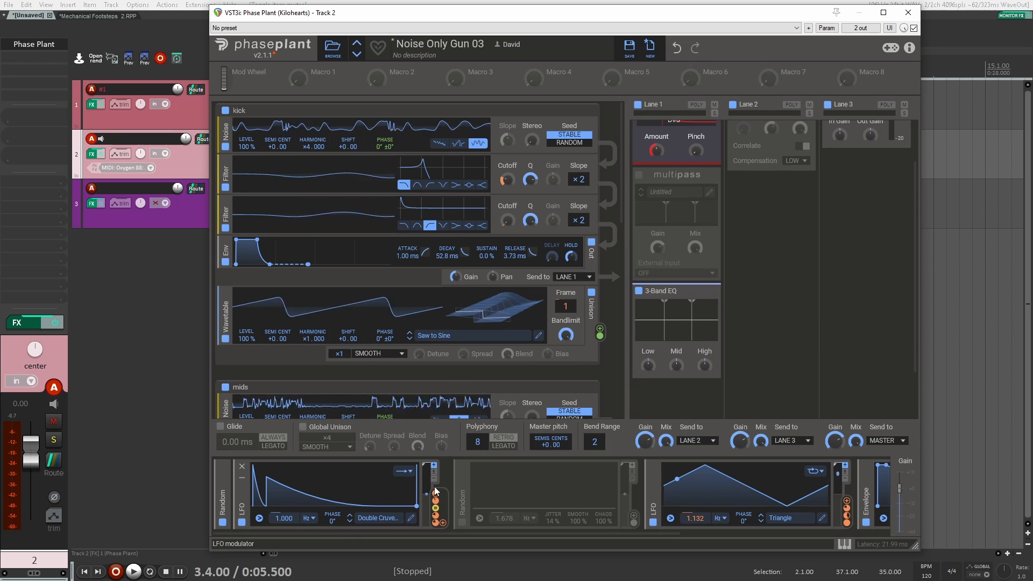
- Assign the first LFO to the 3-Band EQ's Low gain with a modulation depth of about +16.7%
click(443, 523)
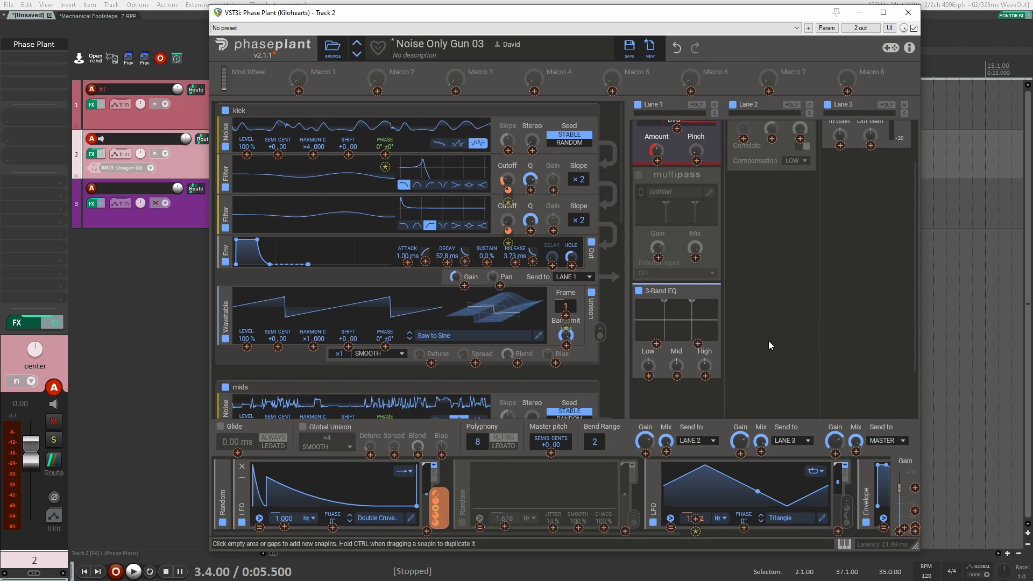
drag(439, 505, 343, 518)
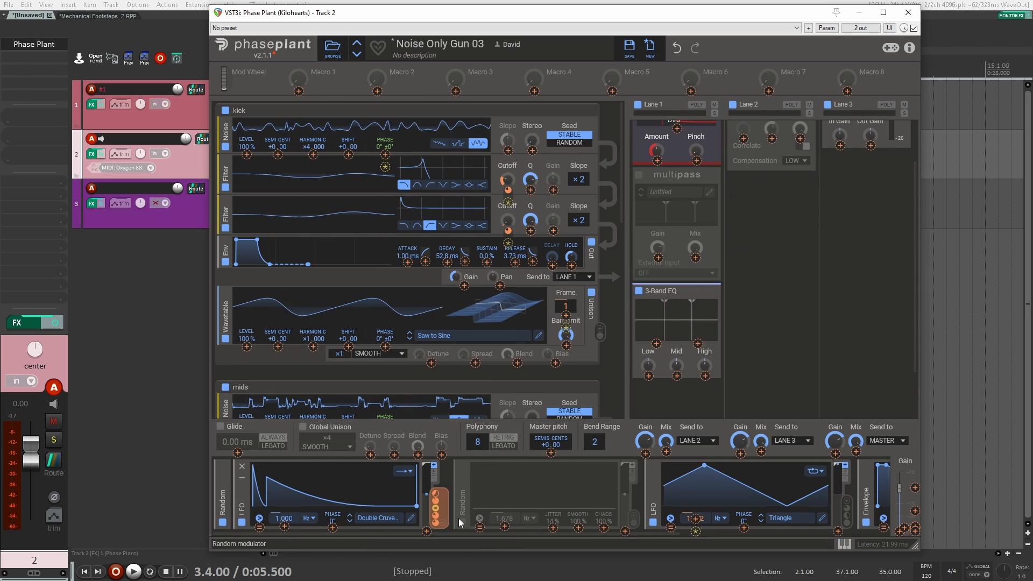
drag(439, 505, 648, 367)
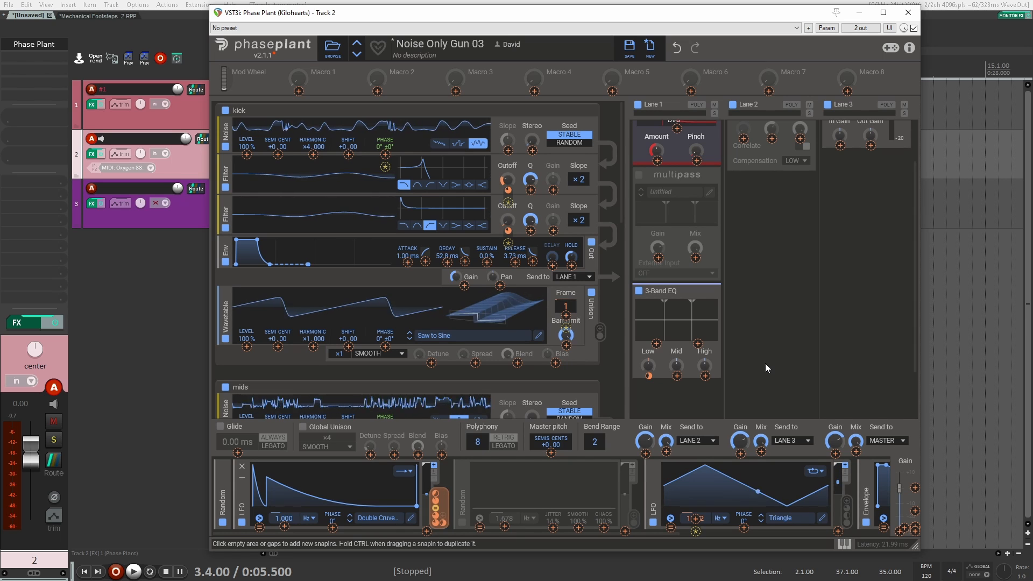
key(Escape)
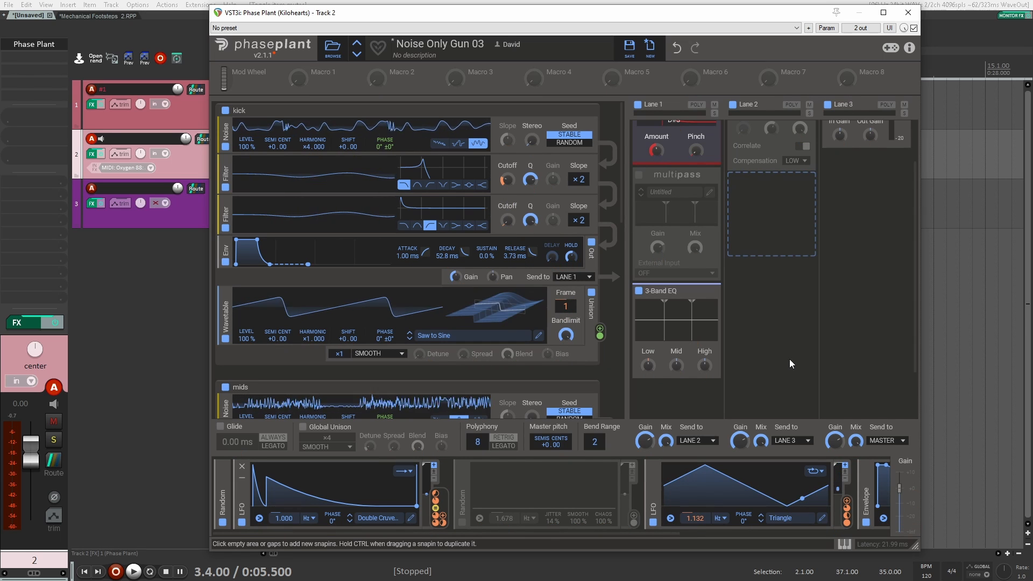
mouse_move(647, 373)
mouse_down()
mouse_move(647, 359)
mouse_move(649, 391)
mouse_up()
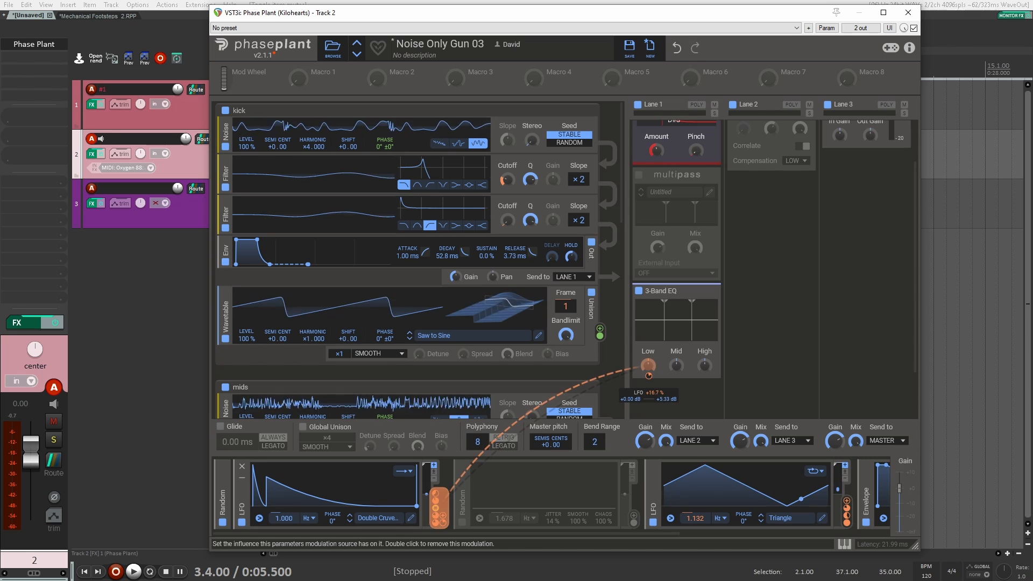
drag(649, 379, 649, 381)
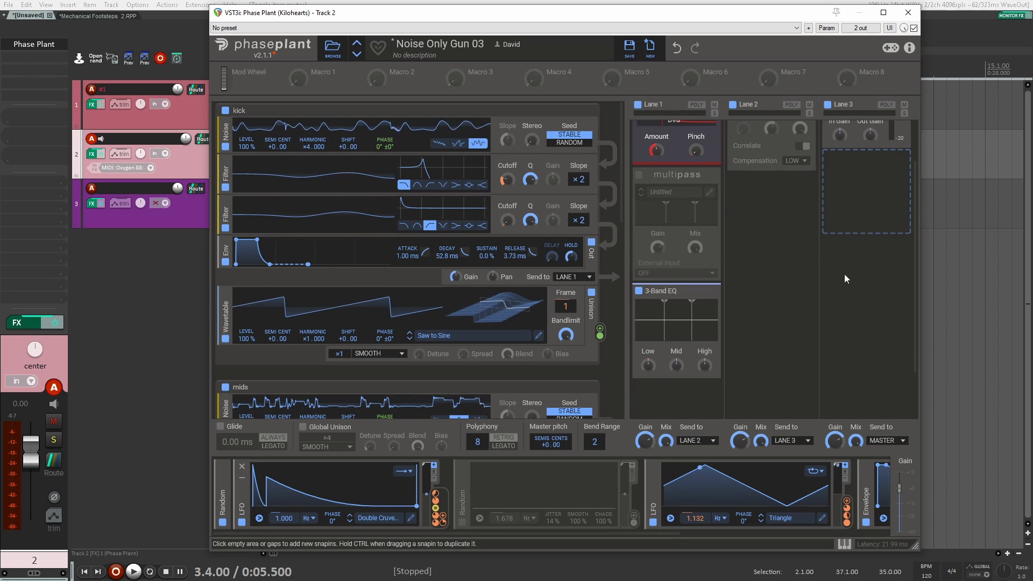
- Disable the 3-Band EQ in Lane 1 and close the Phase Plant window
scroll(812, 285, up, 2)
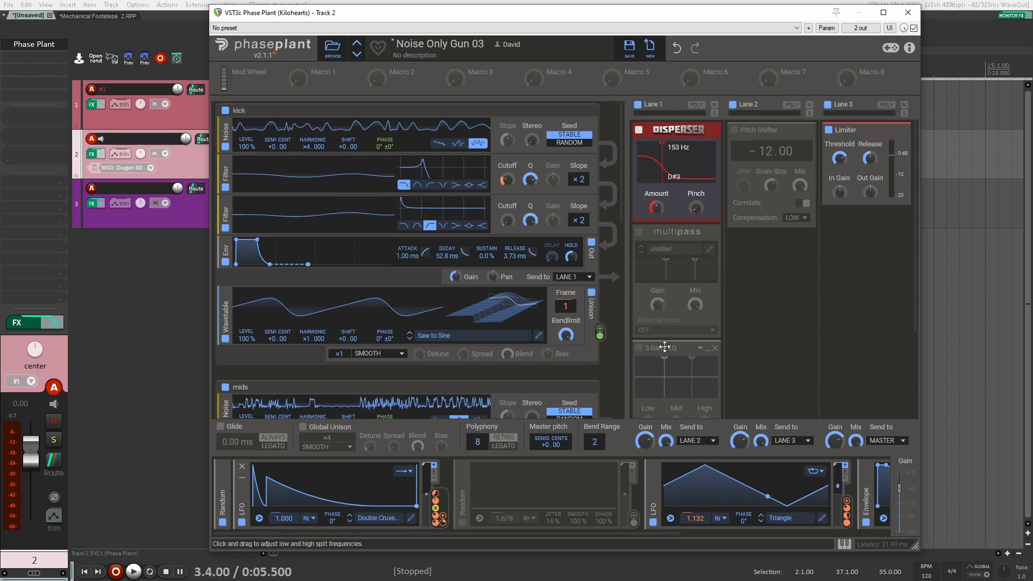
scroll(656, 331, down, 1)
scroll(661, 275, up, 1)
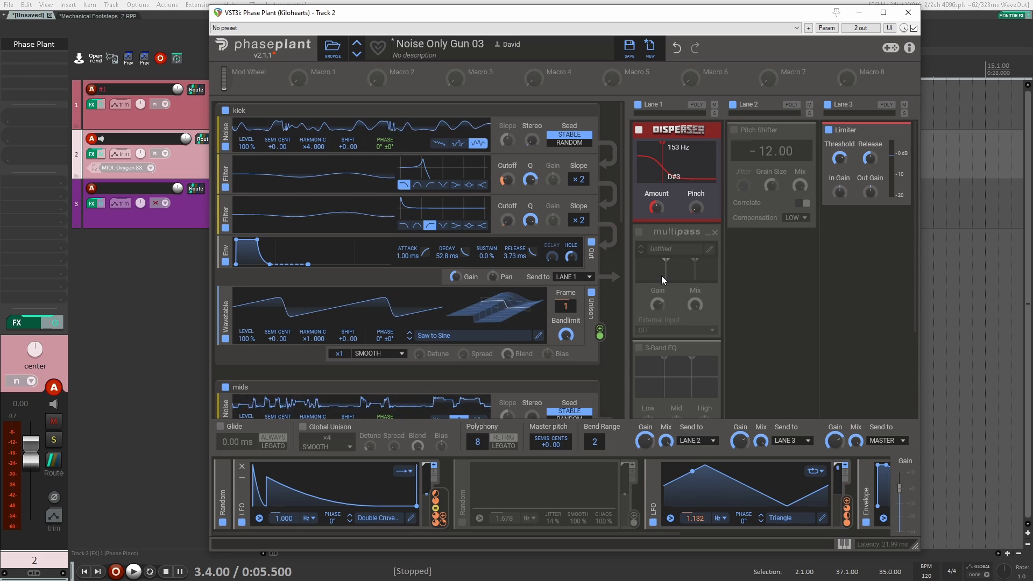
key(Escape)
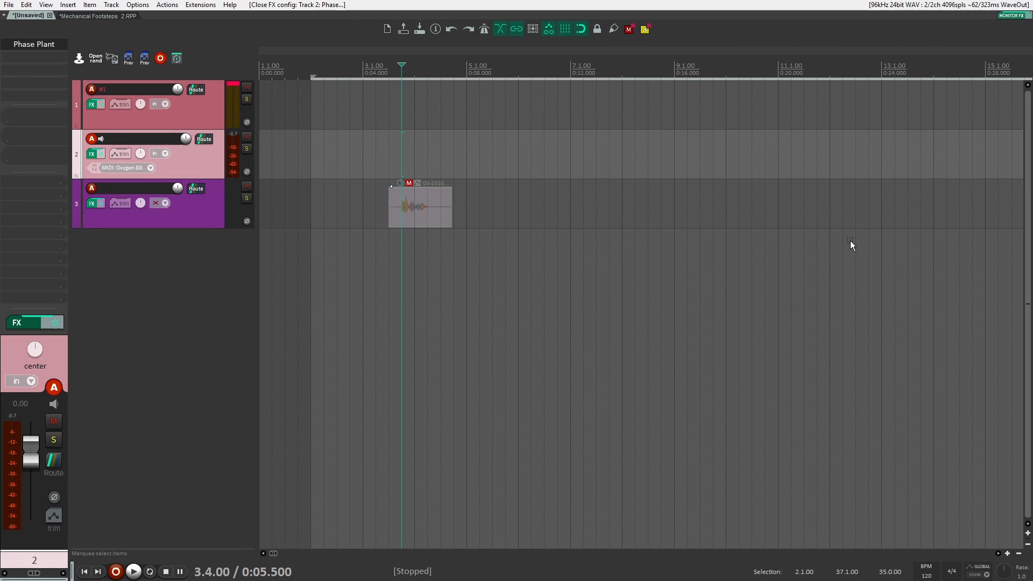
- Switch to the Mechanical Footsteps_2 project and place the edit cursor just before the metal OR gadget region for playback
click(103, 14)
click(655, 263)
click(646, 322)
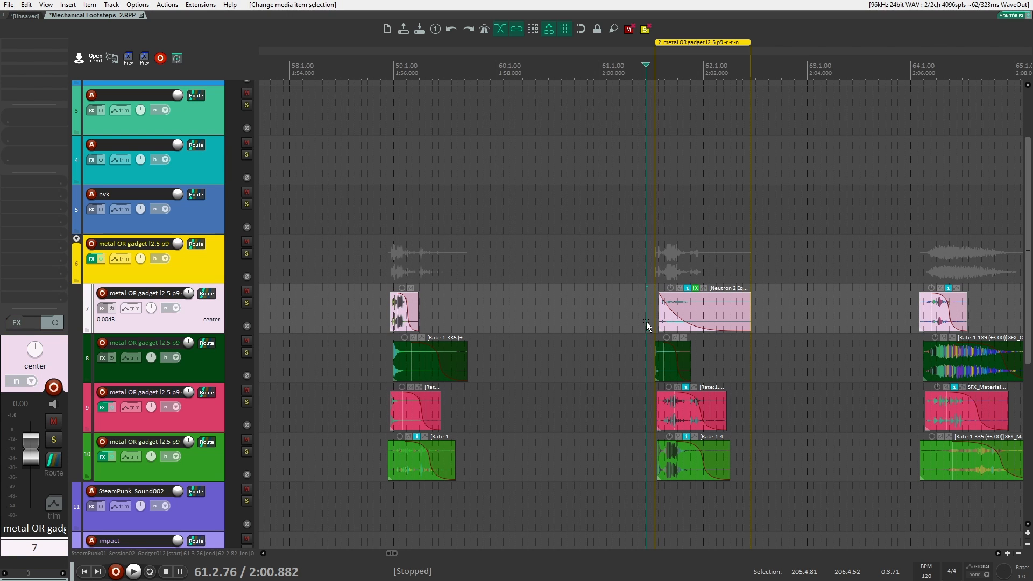
key(space)
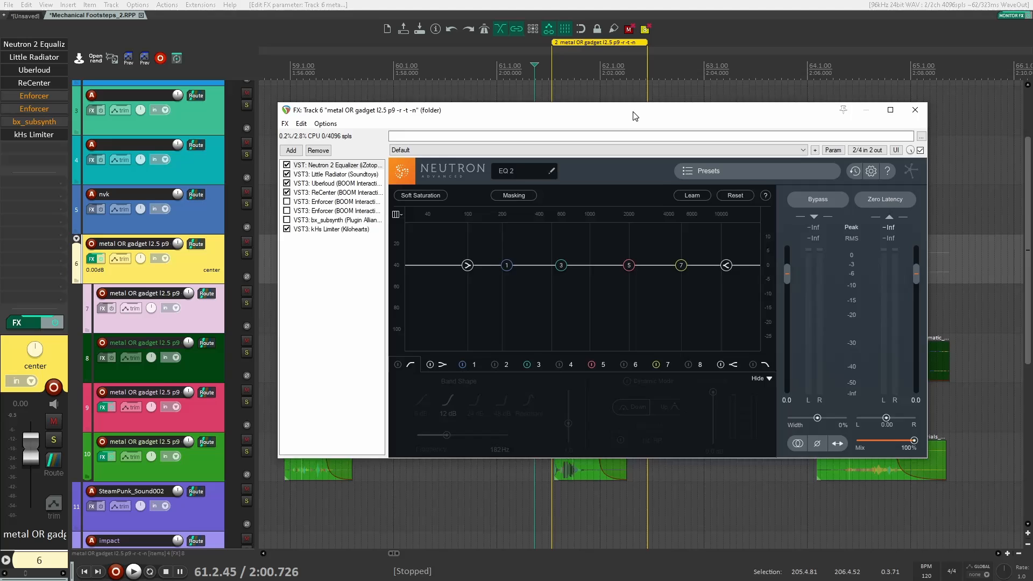
- Move track 6's effects window clear of the lower tracks and play the region while watching the Neutron 2 Equalizer spectrum
drag(635, 112, 610, 46)
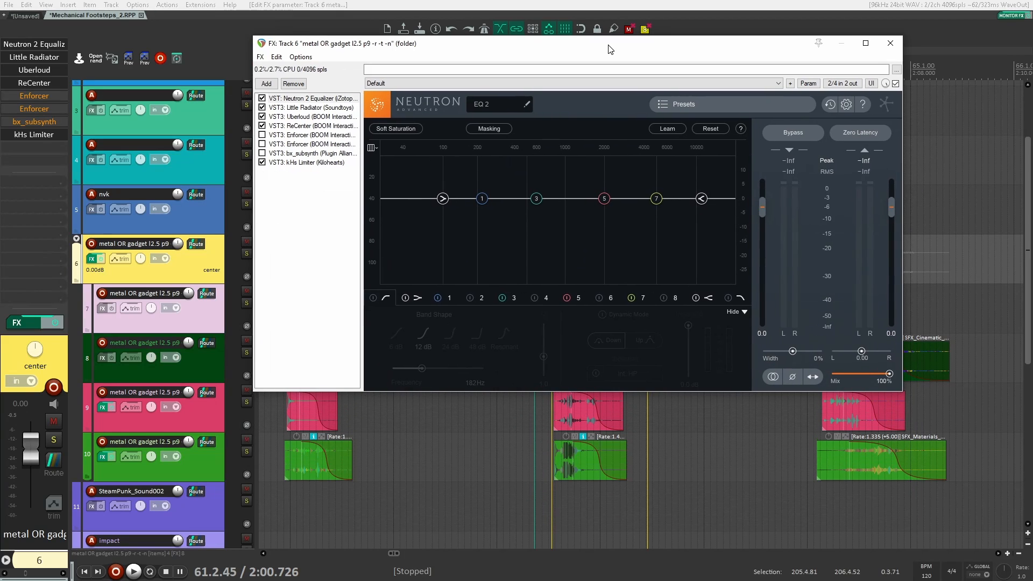
key(space)
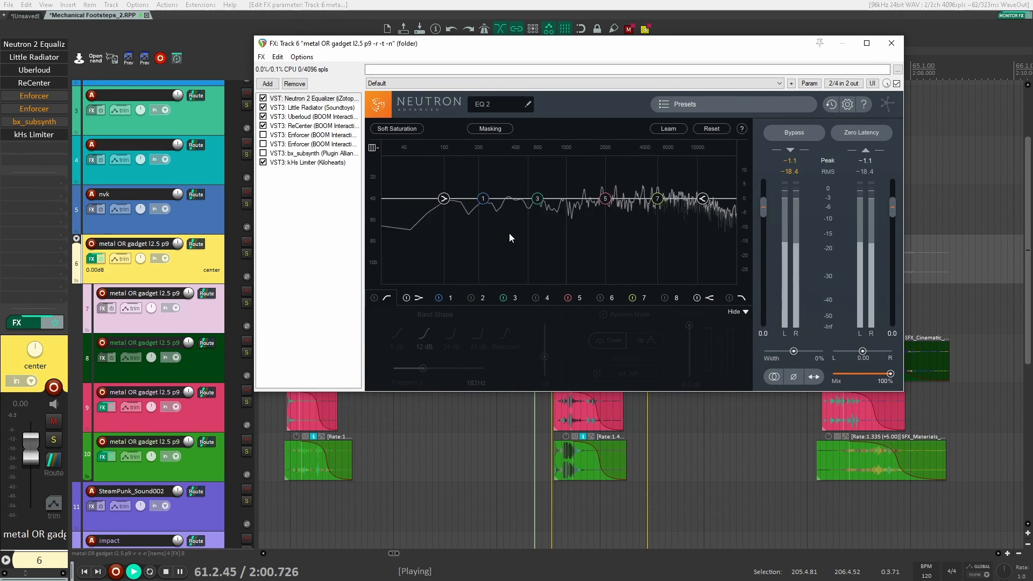
key(space)
- Enable the equalizer's high-pass filter with a 48 dB slope at 271 Hz and audition the filtered sound
click(375, 298)
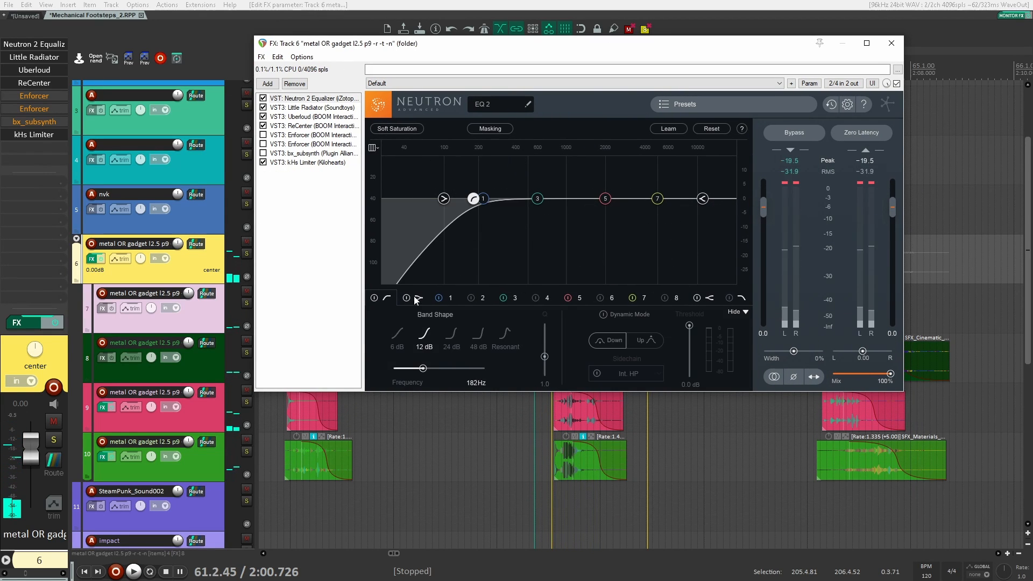
click(477, 333)
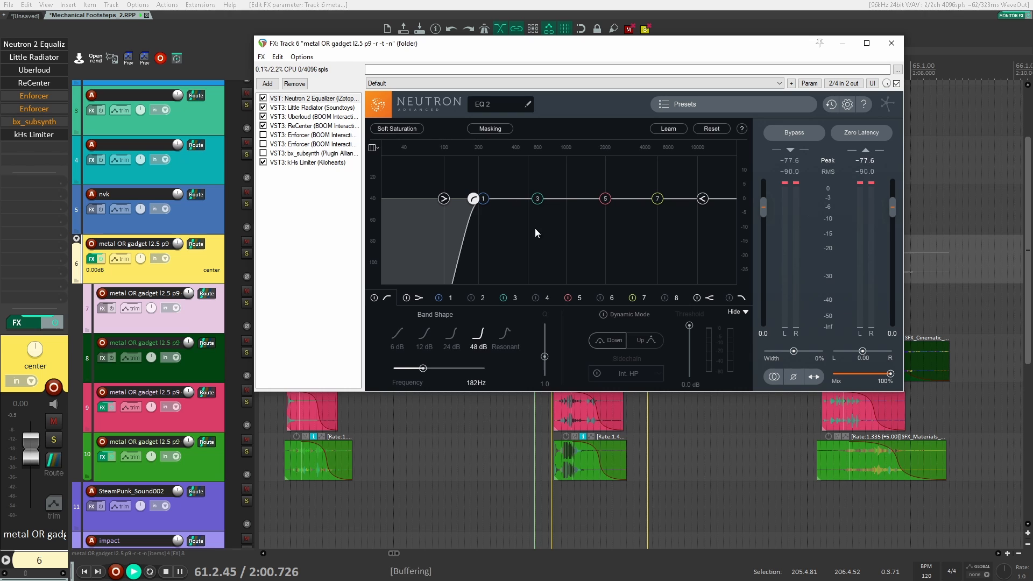
key(space)
drag(473, 199, 494, 199)
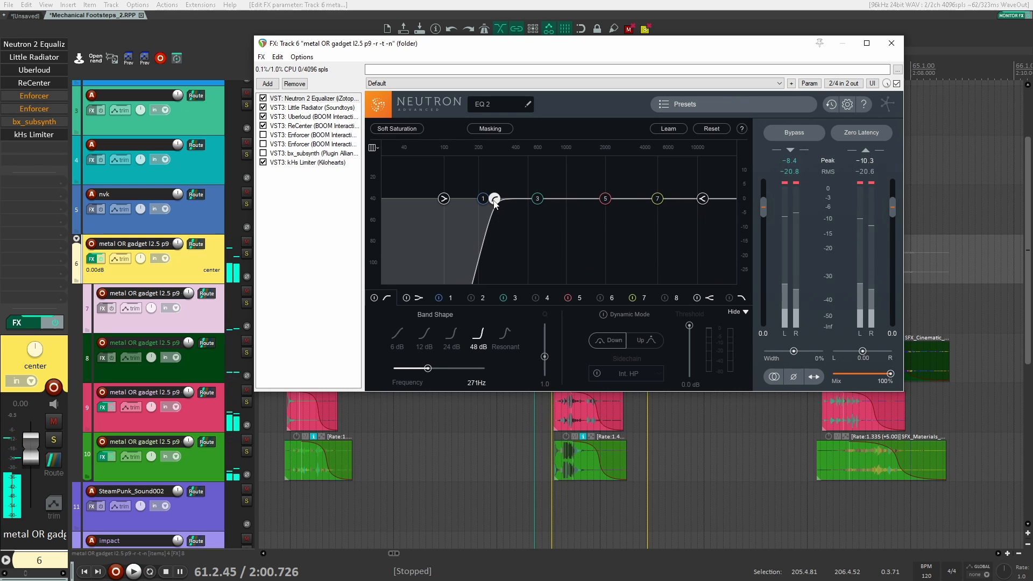
key(space)
key(space)
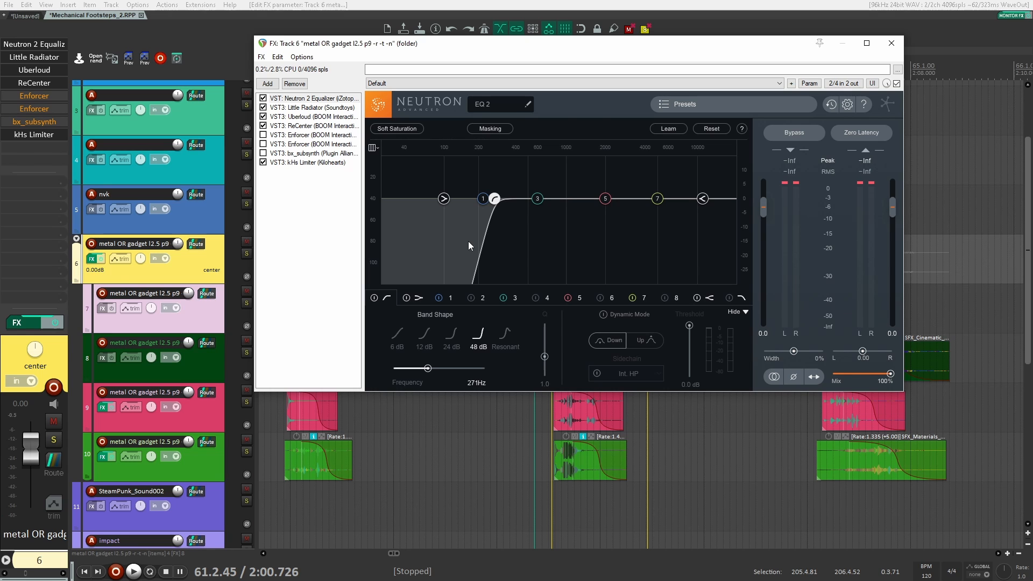
- Enable the first Enforcer on track 6, audition it at 100% Dry/Wet, and return the mix to 26.8%
click(263, 135)
click(292, 135)
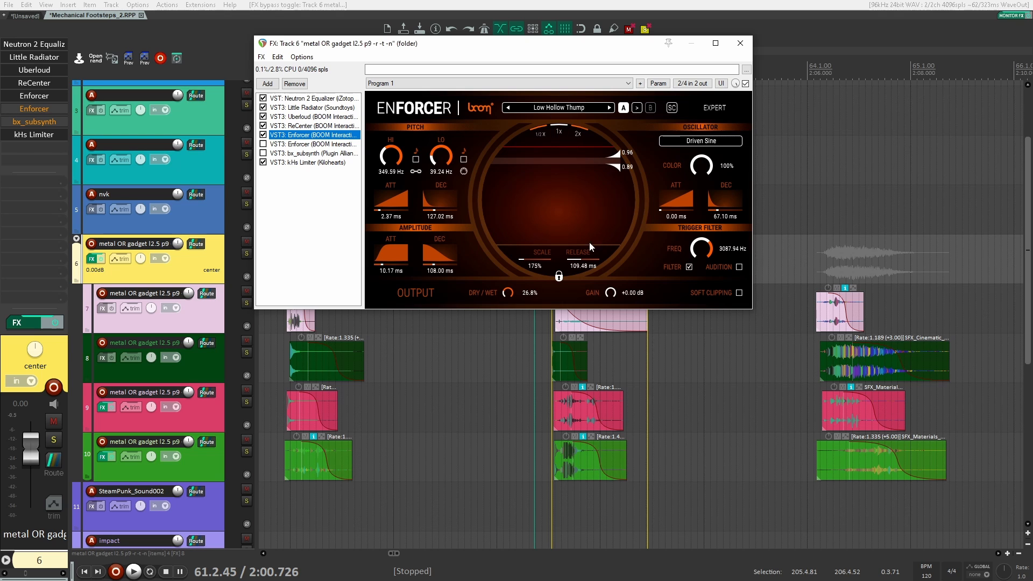
double_click(508, 294)
key(space)
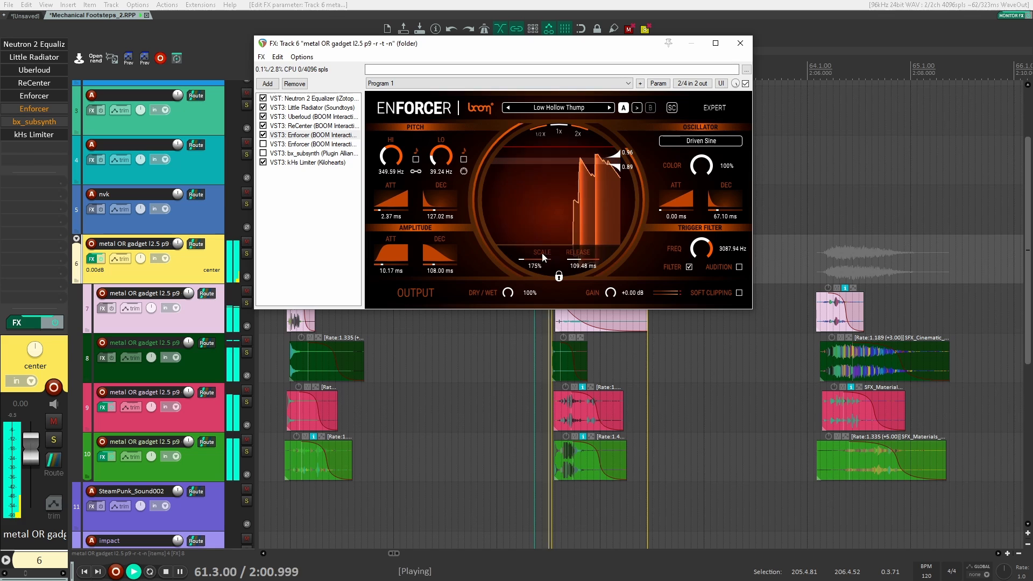
key(space)
drag(509, 294, 506, 393)
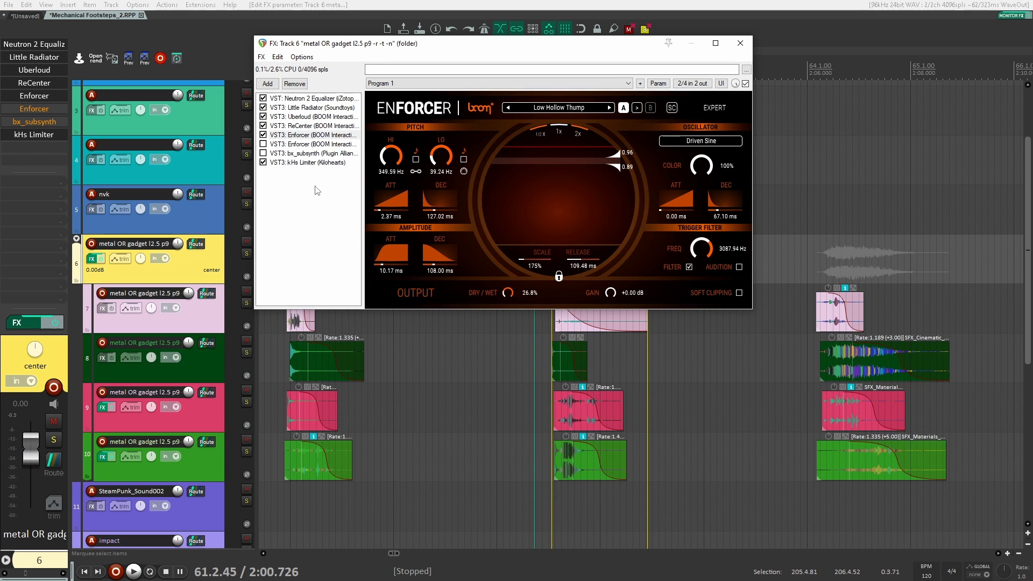
- Play the region repeatedly to hear Enforcer's low thump blended with the original sound
key(space)
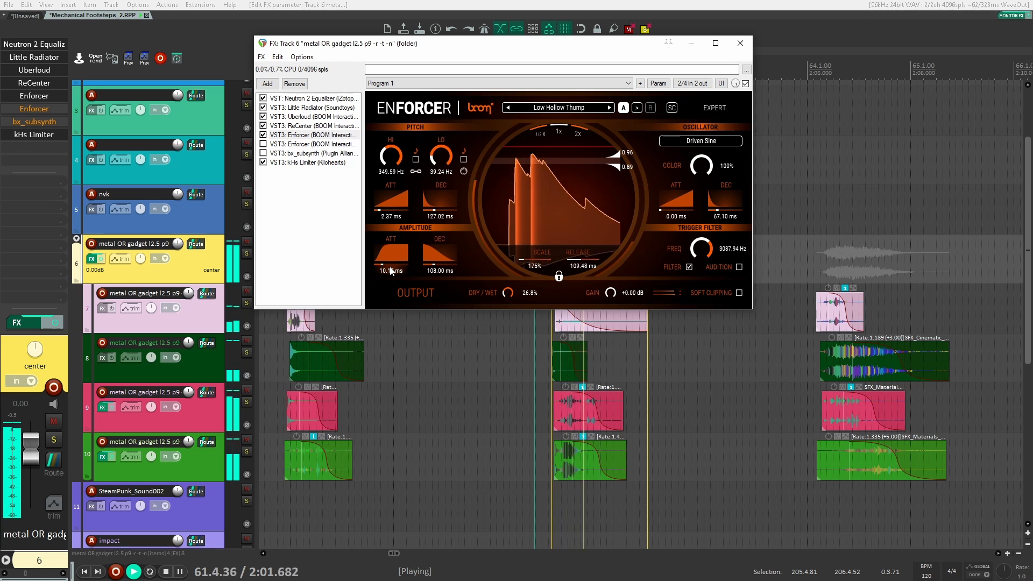
key(space)
key(space)
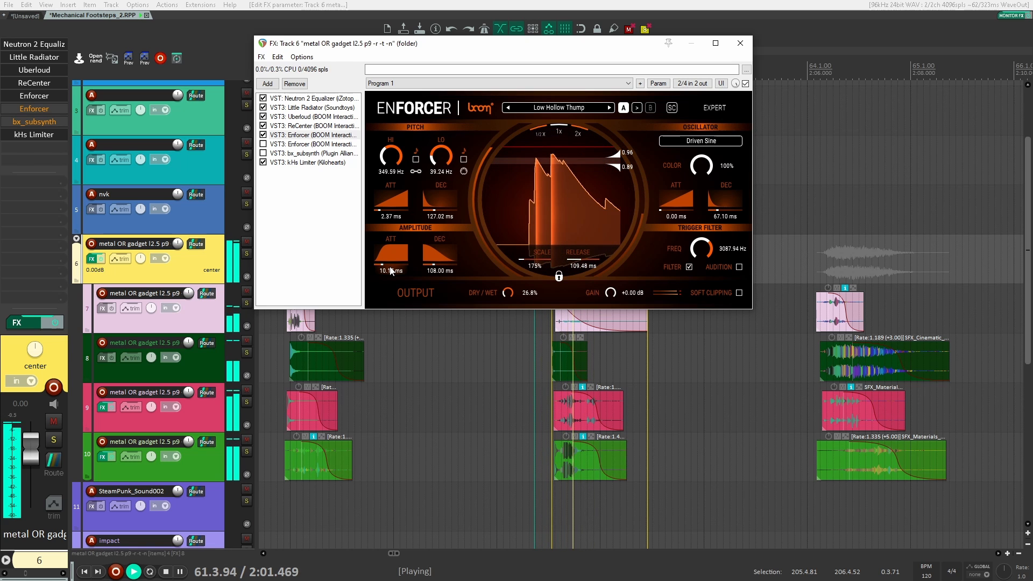
key(space)
- Enable bx_subsynth in track 6's effects chain and show its settings
click(295, 154)
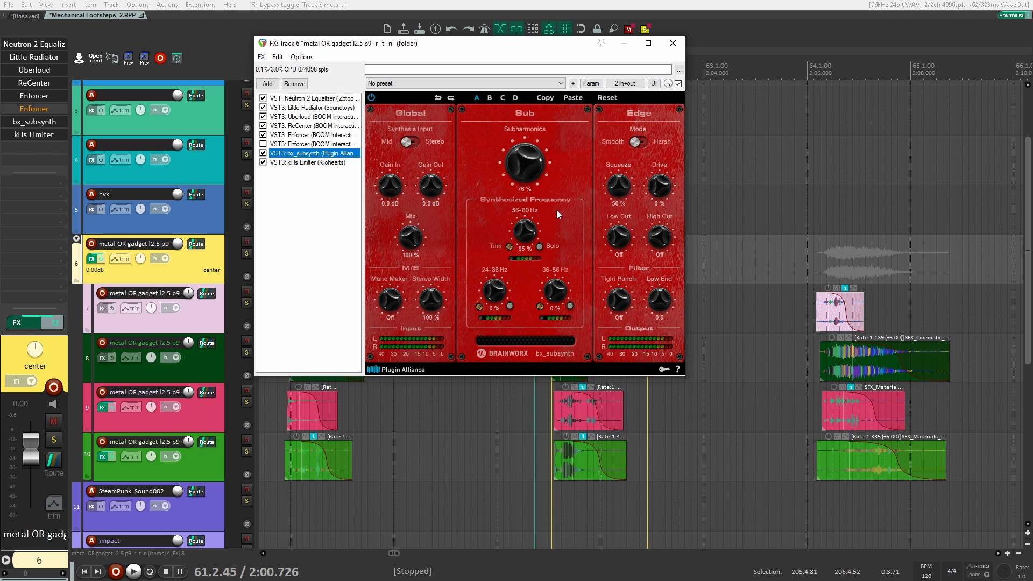
- Play the region repeatedly to hear bx_subsynth's subharmonics at 76% in track 6's effects chain
drag(543, 46, 657, 56)
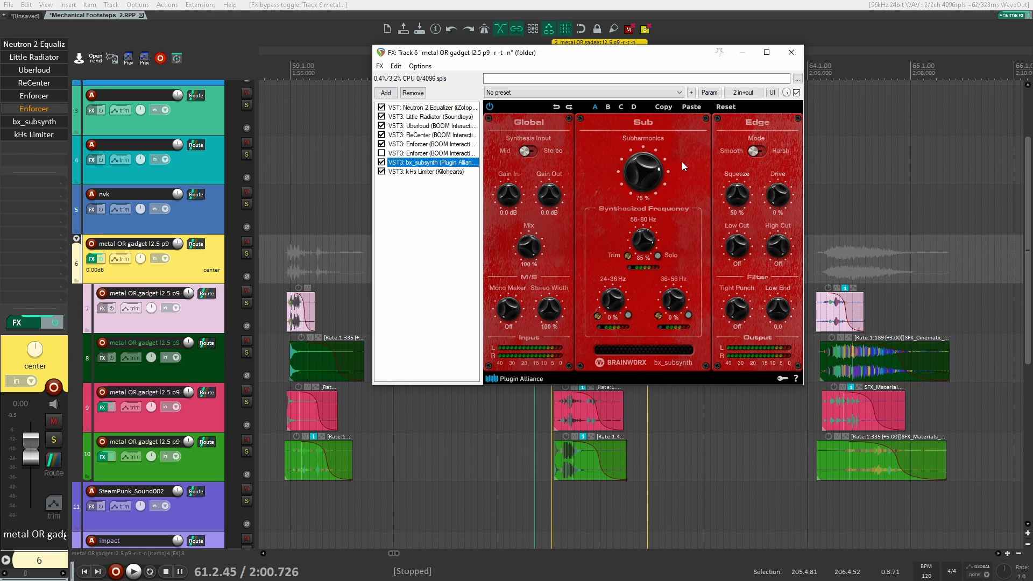
key(space)
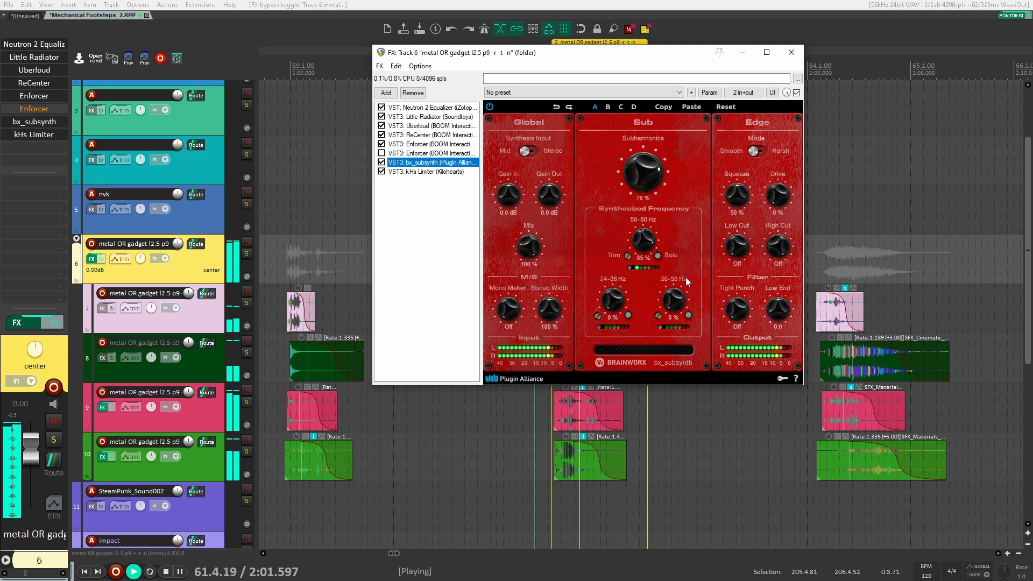
key(space)
key(space)
key(space)
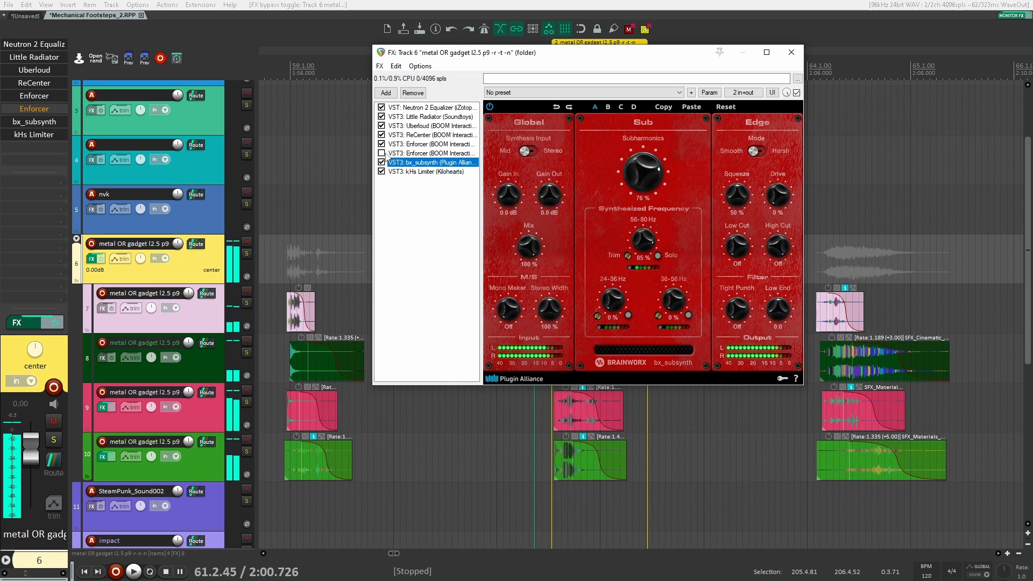
- Compare the region with the first Enforcer and bx_subsynth bypassed and with both enabled again
click(382, 144)
click(381, 162)
key(space)
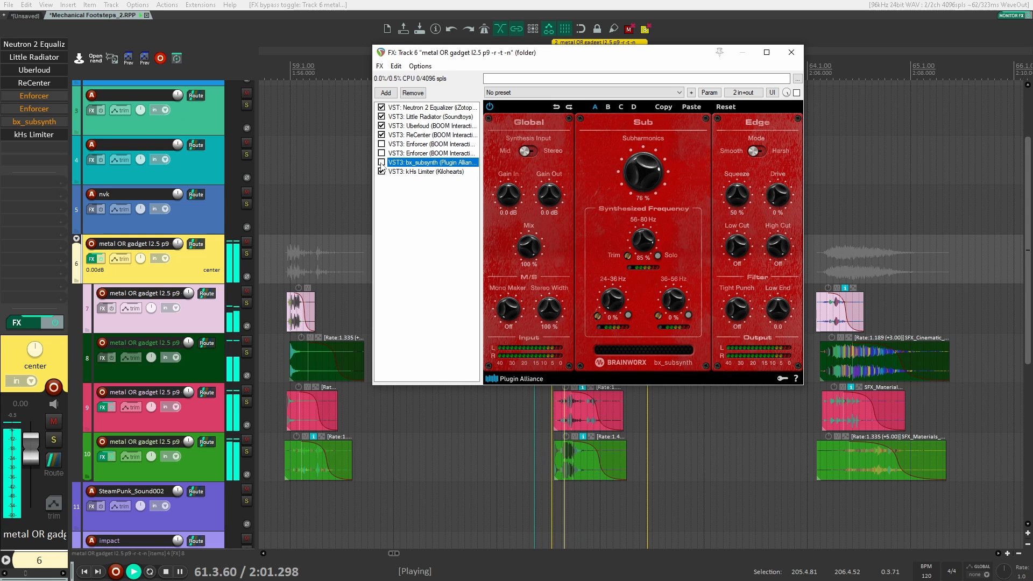
key(space)
click(381, 162)
click(381, 144)
key(space)
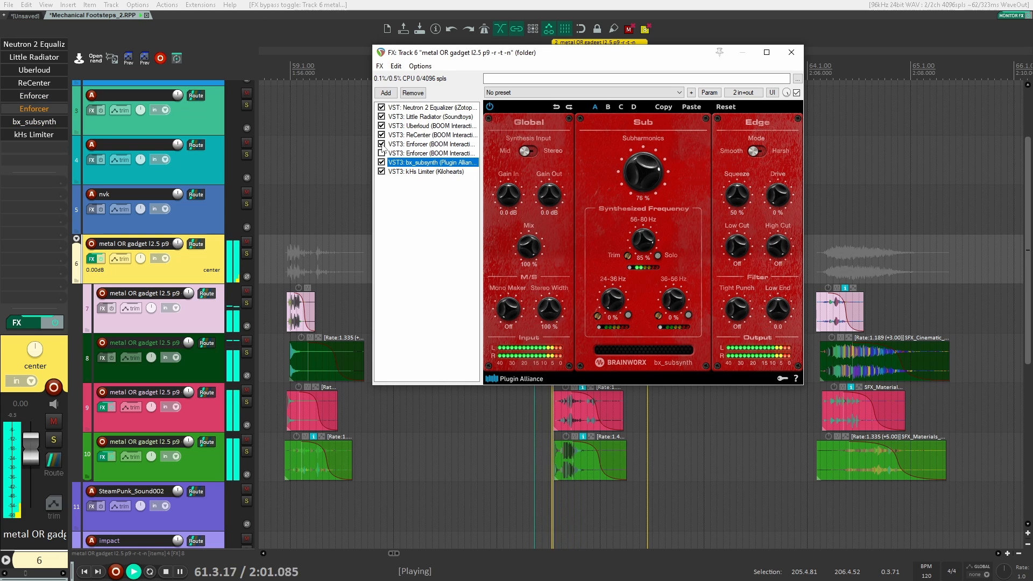
- Turn off the high-pass band in track 6's Neutron 2 Equalizer while leaving the equalizer itself enabled
key(space)
click(381, 107)
click(430, 107)
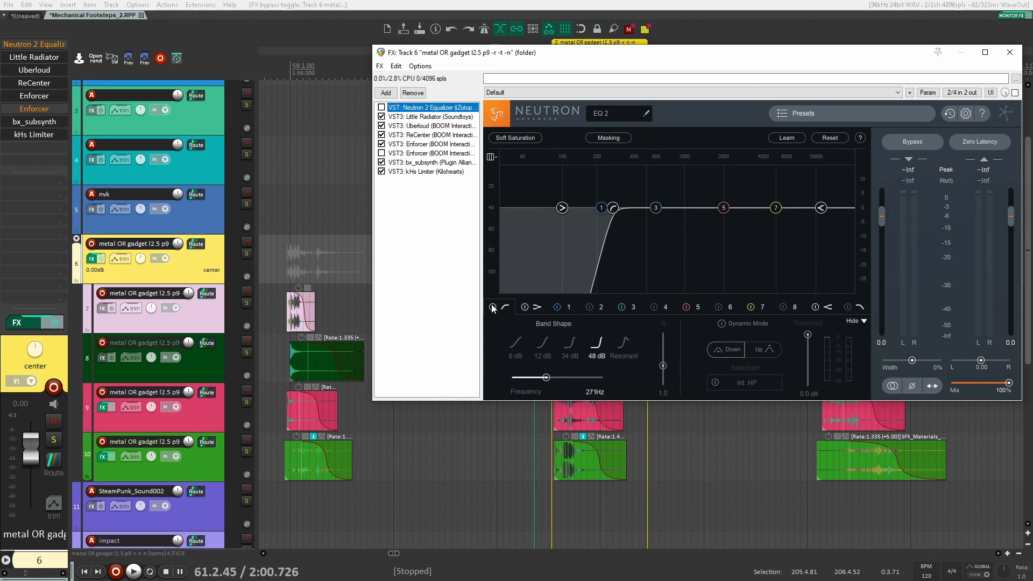
click(492, 307)
click(382, 107)
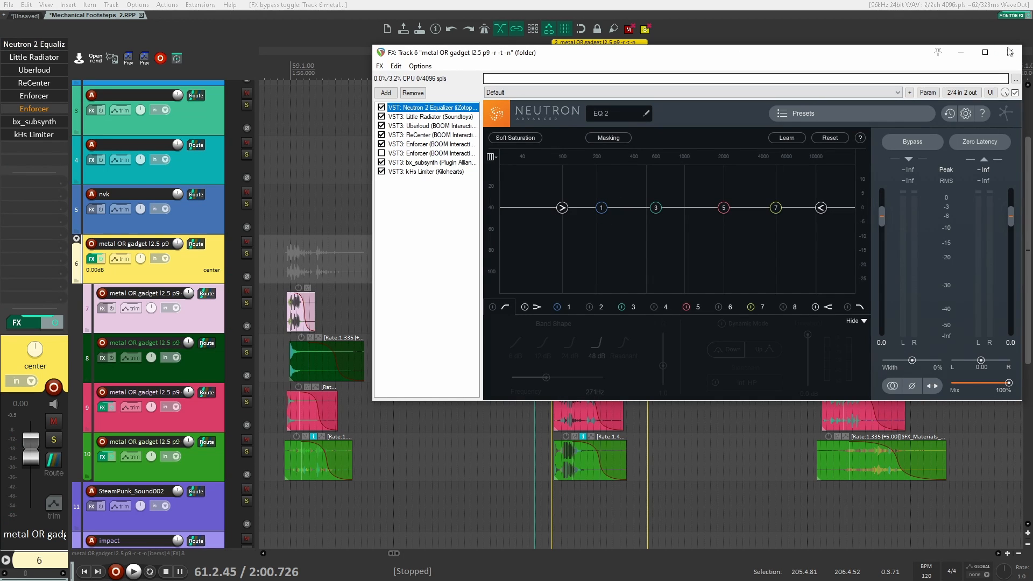
- Close the effects chain and compare the region with Uberloud, Enforcer and bx_subsynth bypassed and enabled
click(1009, 52)
key(space)
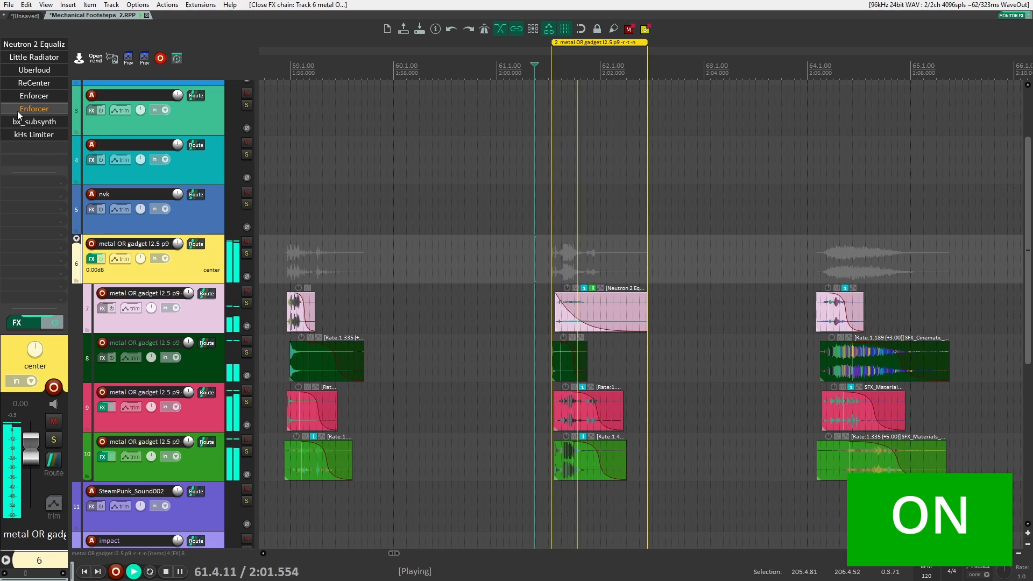
key(space)
shift+click(33, 96)
key(space)
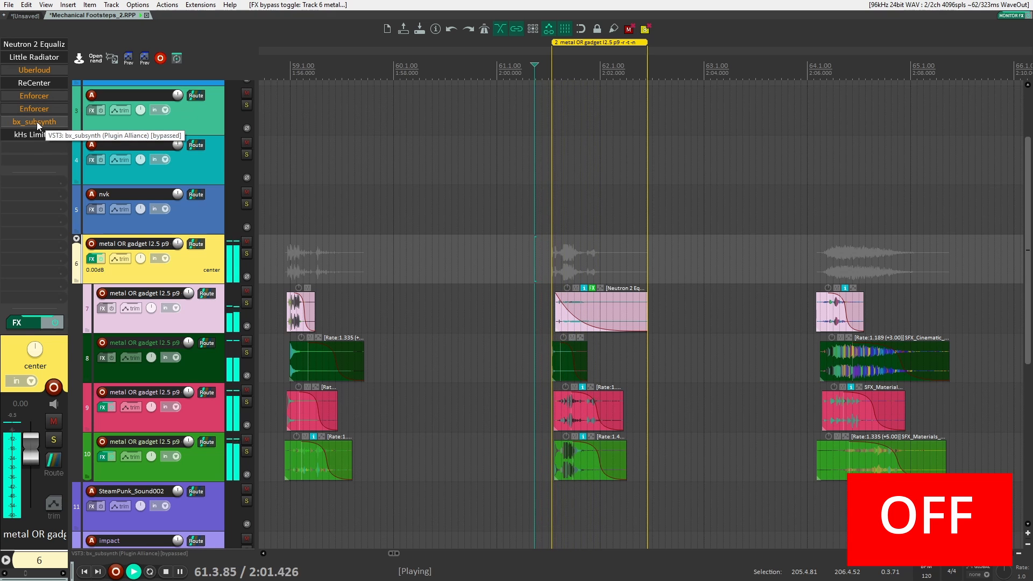
shift+click(36, 121)
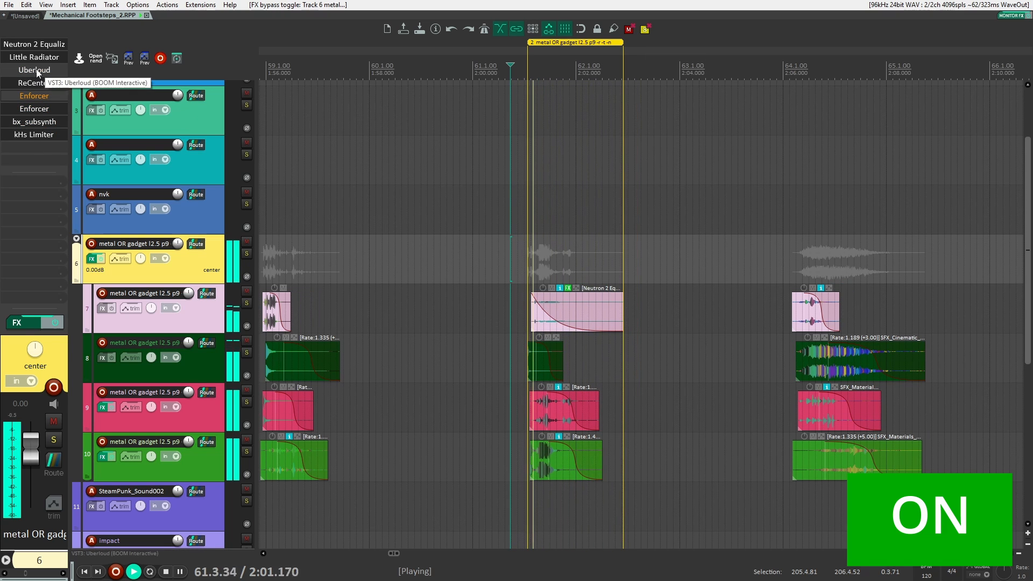
key(space)
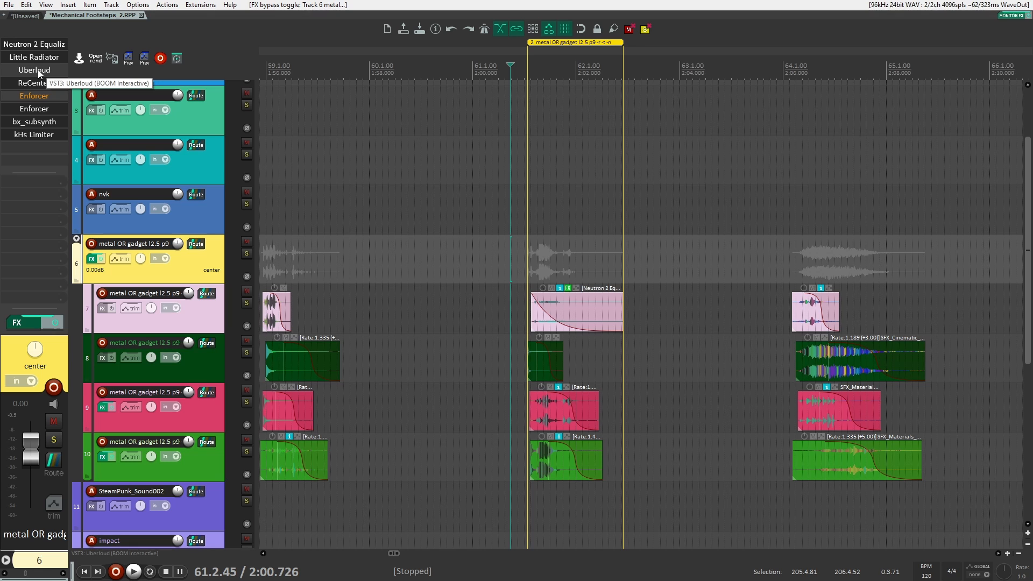
- Switch to the unsaved project and clear the Sampler generator from Phase Plant on track 4
click(25, 18)
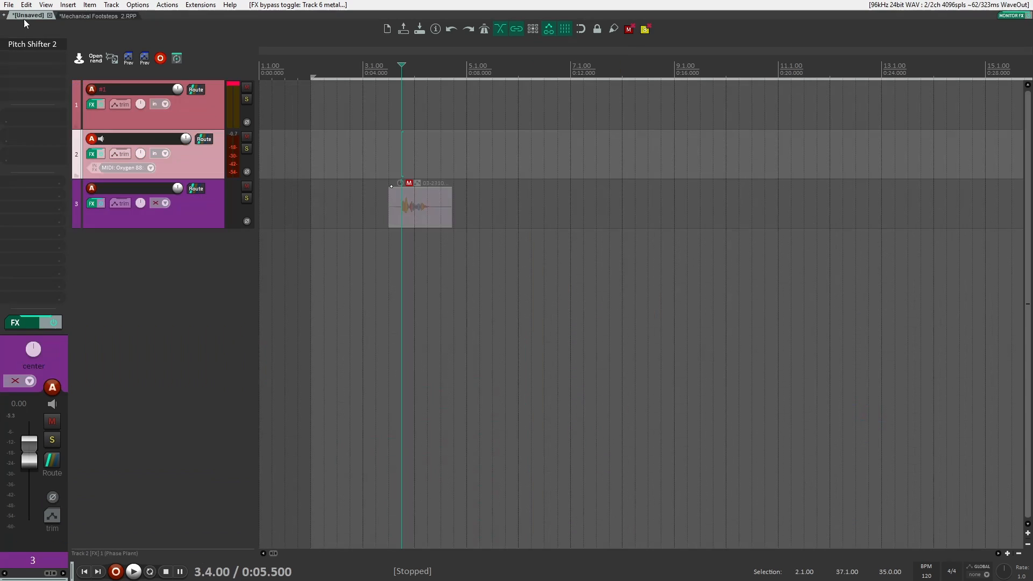
click(558, 310)
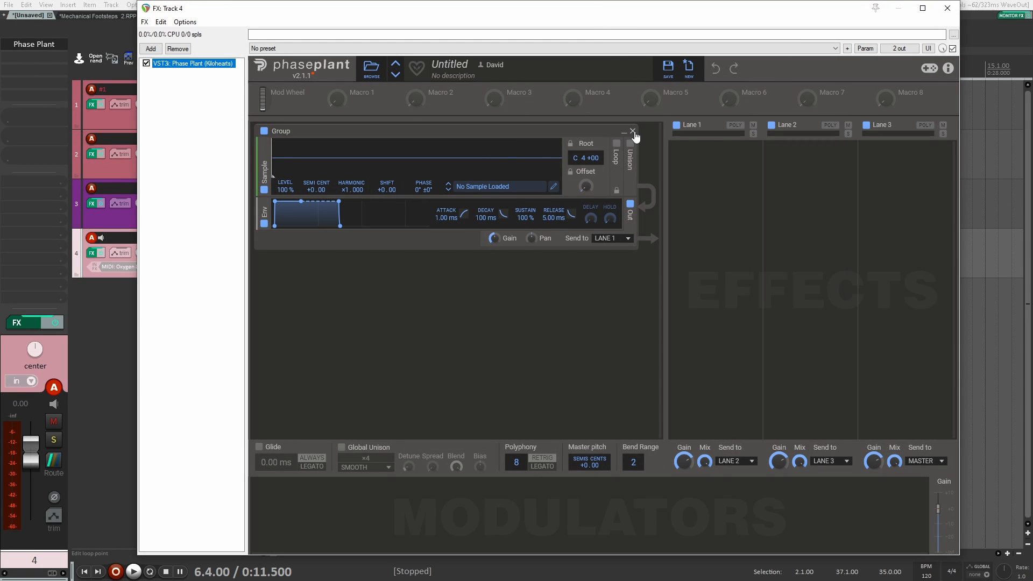
click(633, 131)
click(489, 164)
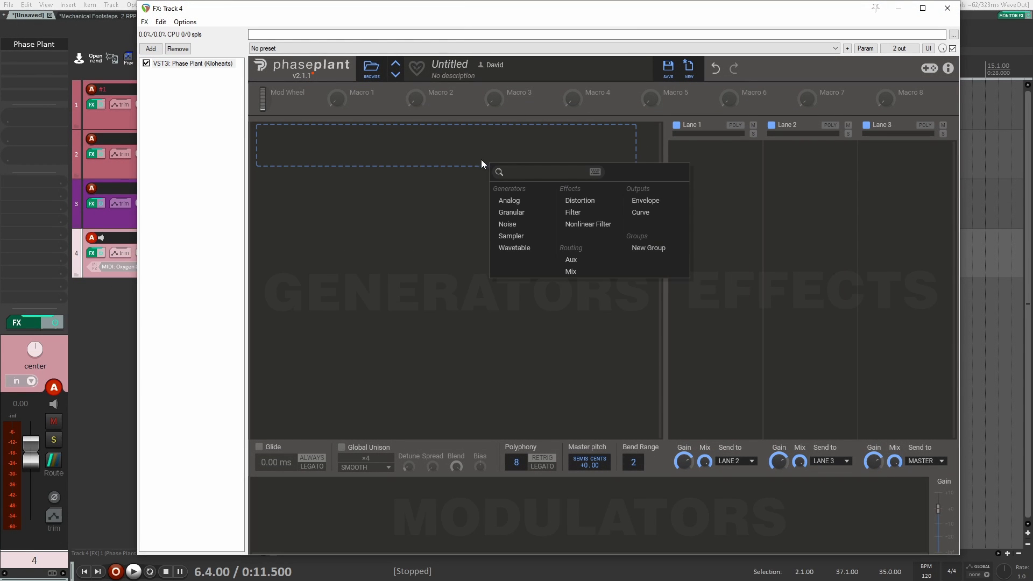
click(522, 238)
click(637, 130)
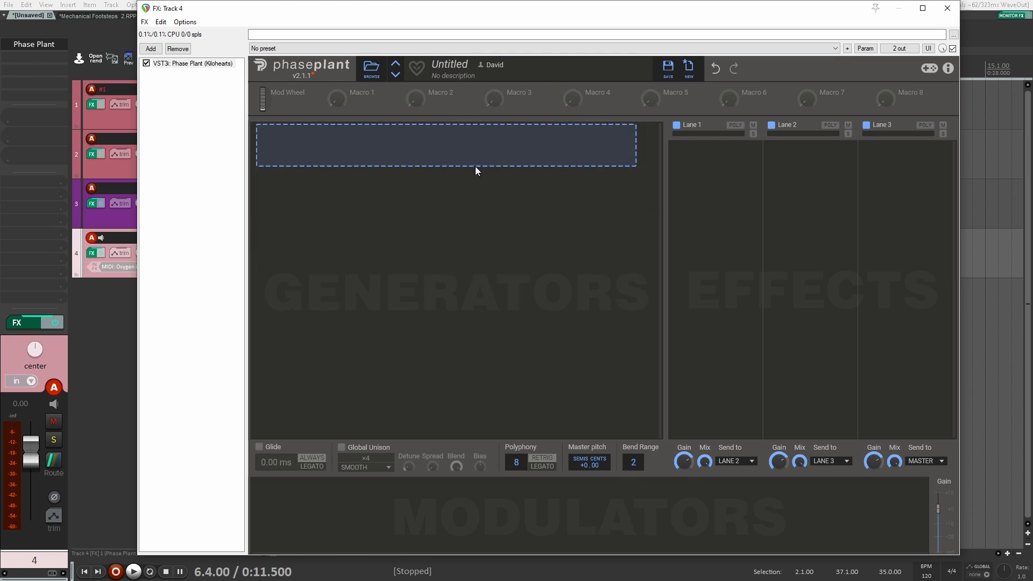
- Try an Analog generator with a sine wave in Phase Plant, and remove it again
click(476, 171)
click(508, 234)
click(573, 186)
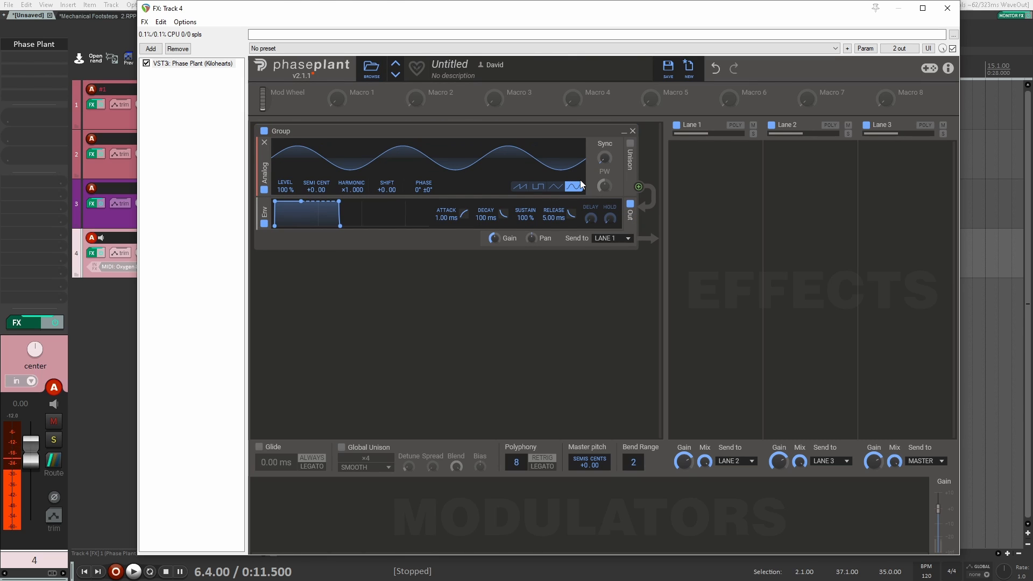
click(633, 132)
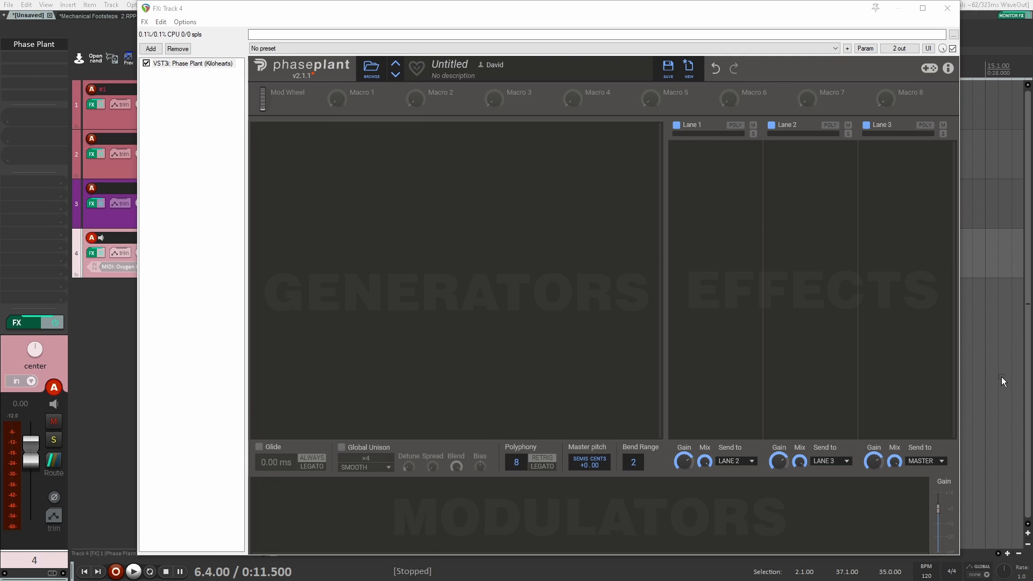
- Load a SamplingSoundDesign2023 sample into a new Sampler generator and move its start point to just before the mid-sample peak
click(542, 154)
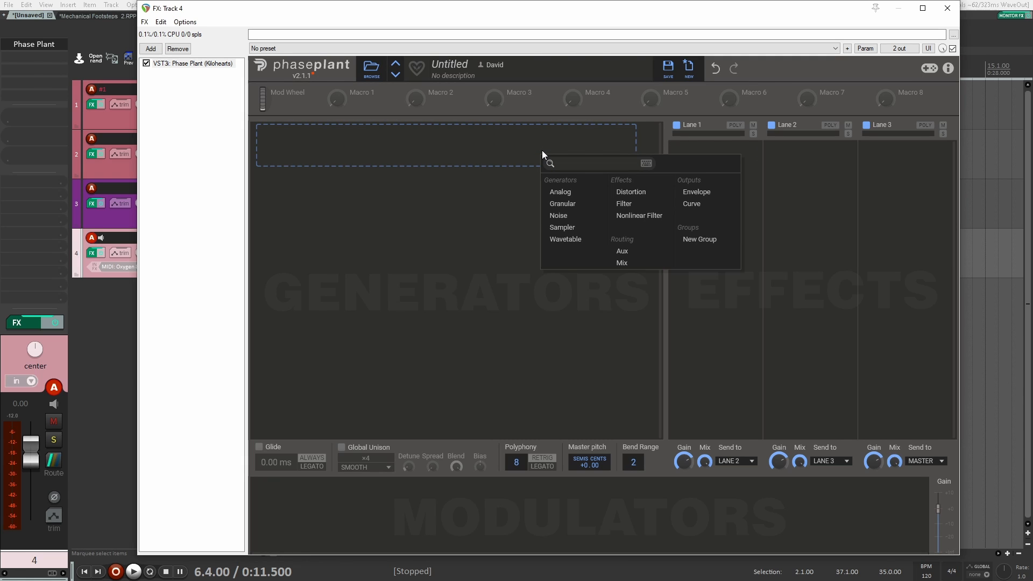
click(564, 228)
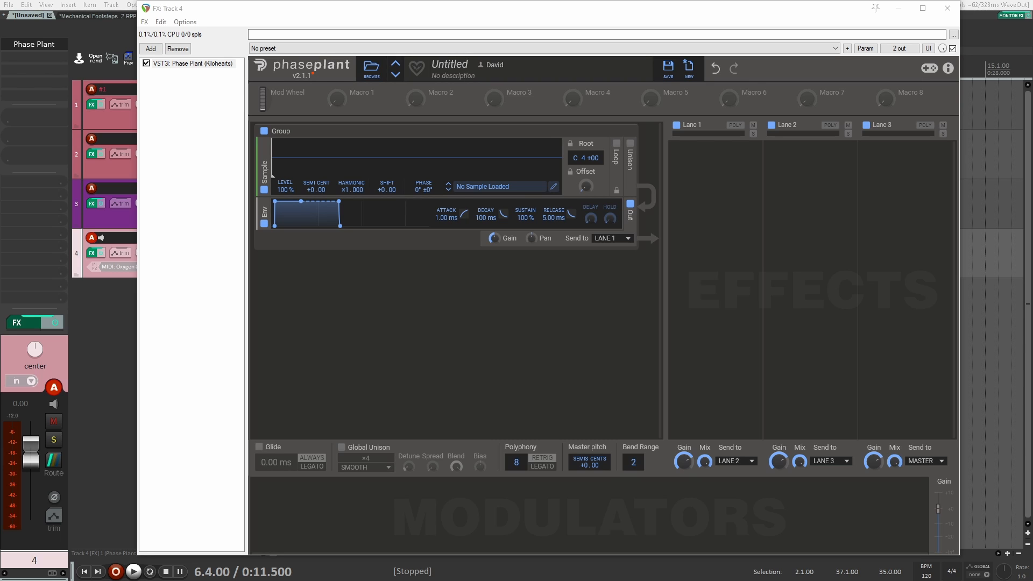
drag(452, 269, 417, 156)
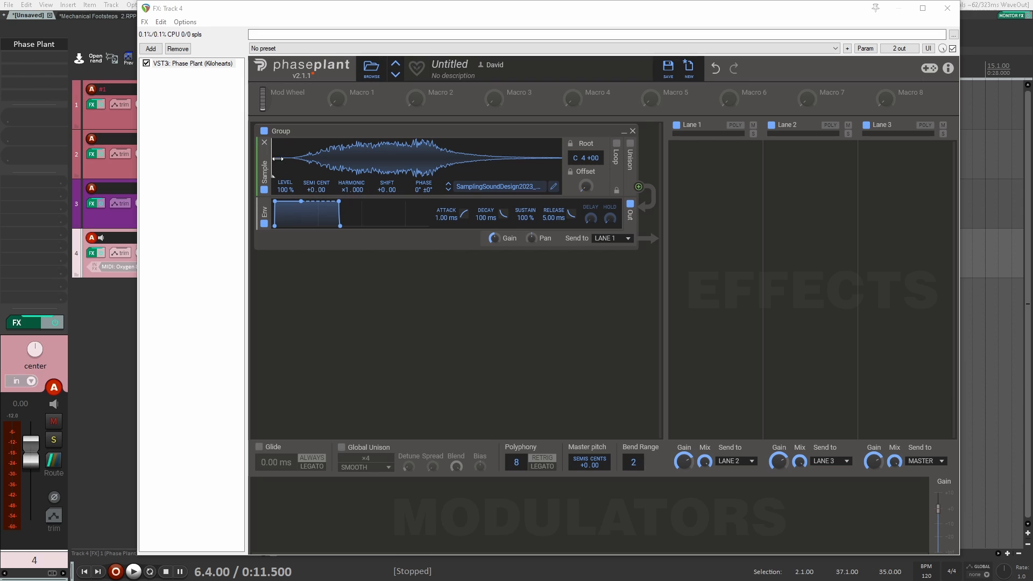
drag(278, 159, 357, 156)
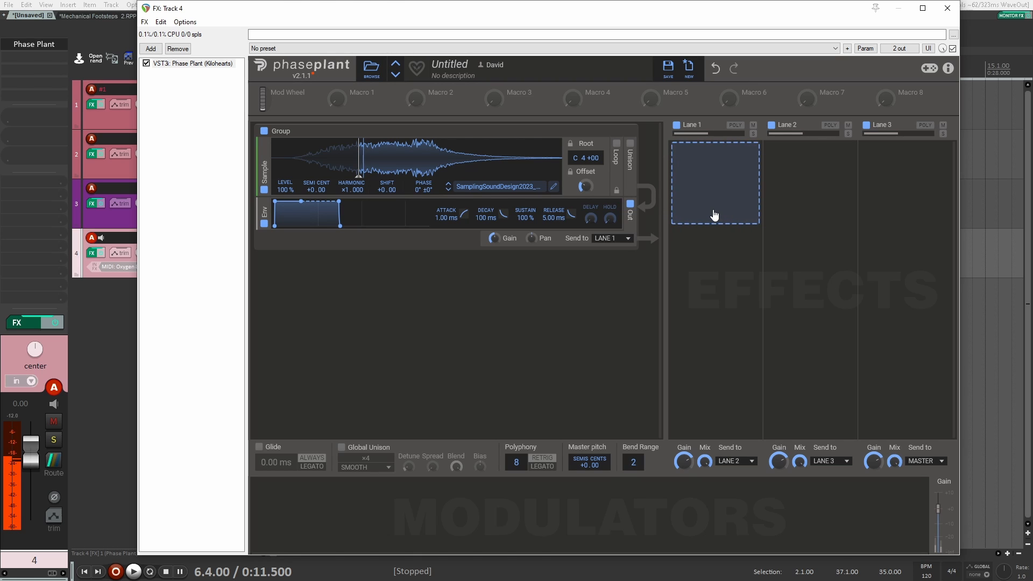
drag(359, 175, 413, 171)
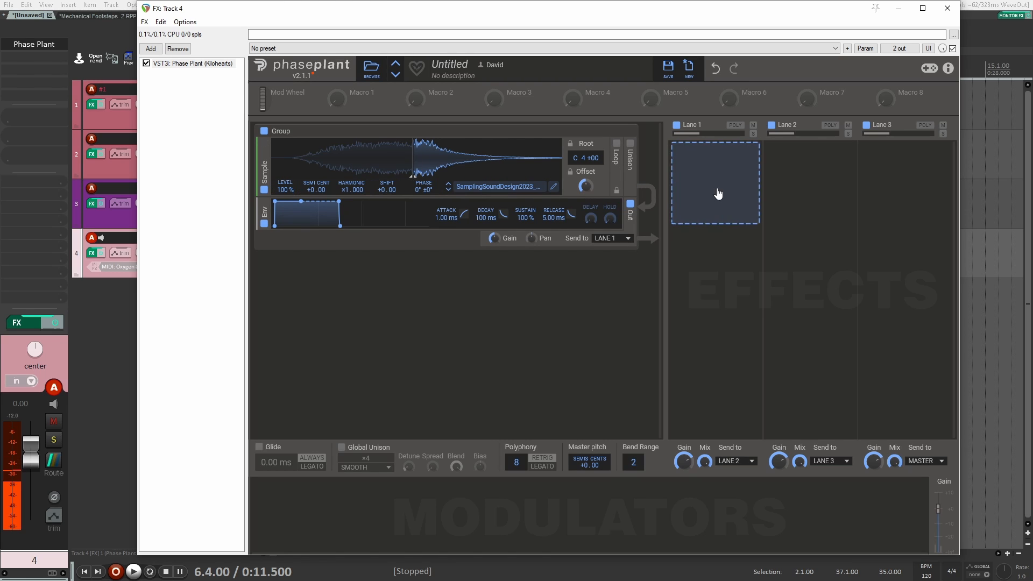
- Add a Disperser effect to Lane 1 of Phase Plant
click(719, 194)
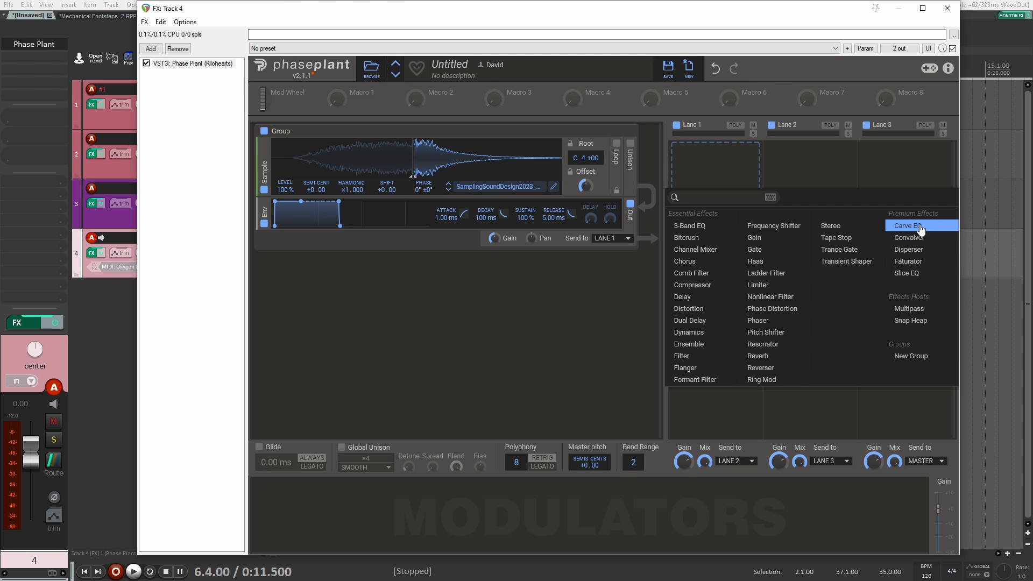
click(910, 249)
click(715, 295)
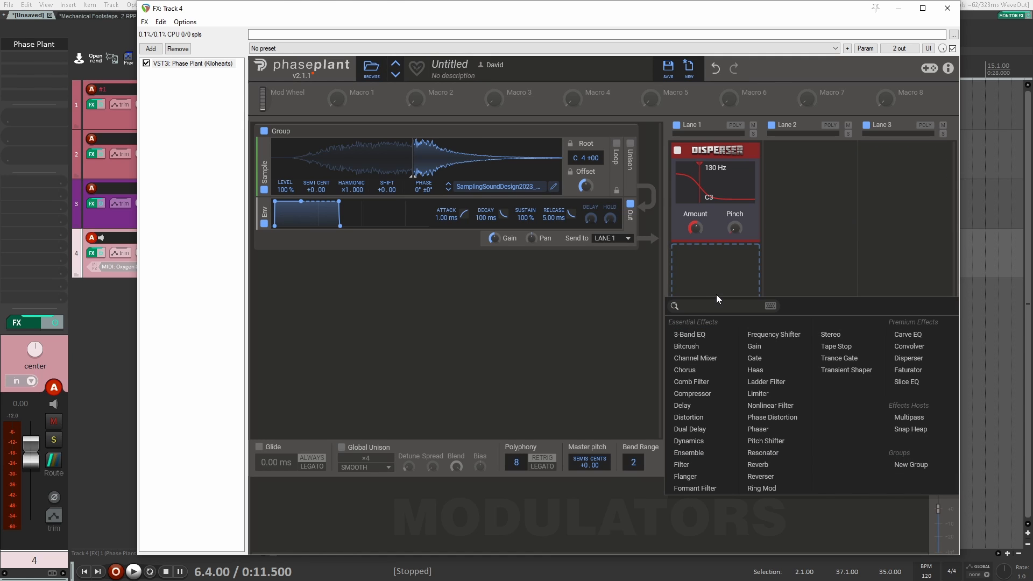
- Search the plugins for "sub" and add bx_subsynth after Phase Plant on track 4
double_click(189, 174)
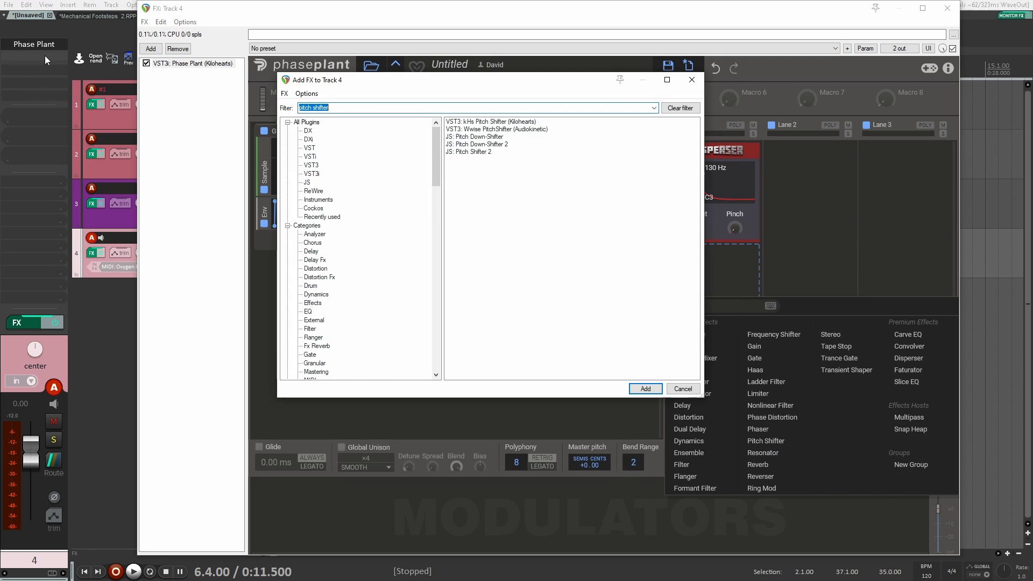
text(sub)
key(Return)
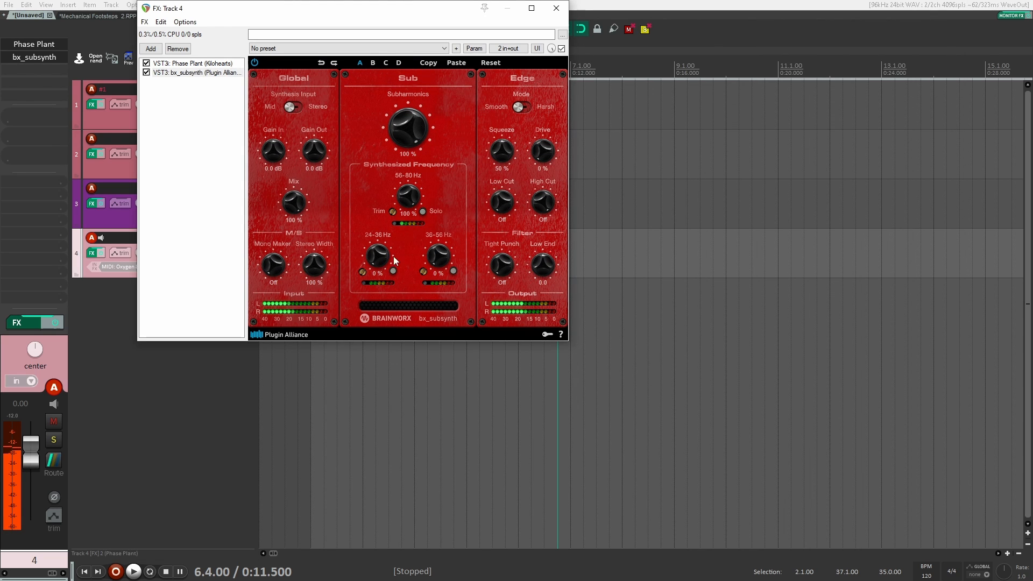
mouse_move(311, 283)
mouse_down()
mouse_move(315, 248)
mouse_move(315, 267)
mouse_up()
- Raise Disperser's Amount in Phase Plant and add a 3-Band EQ with boosted lows below it in Lane 1
click(192, 64)
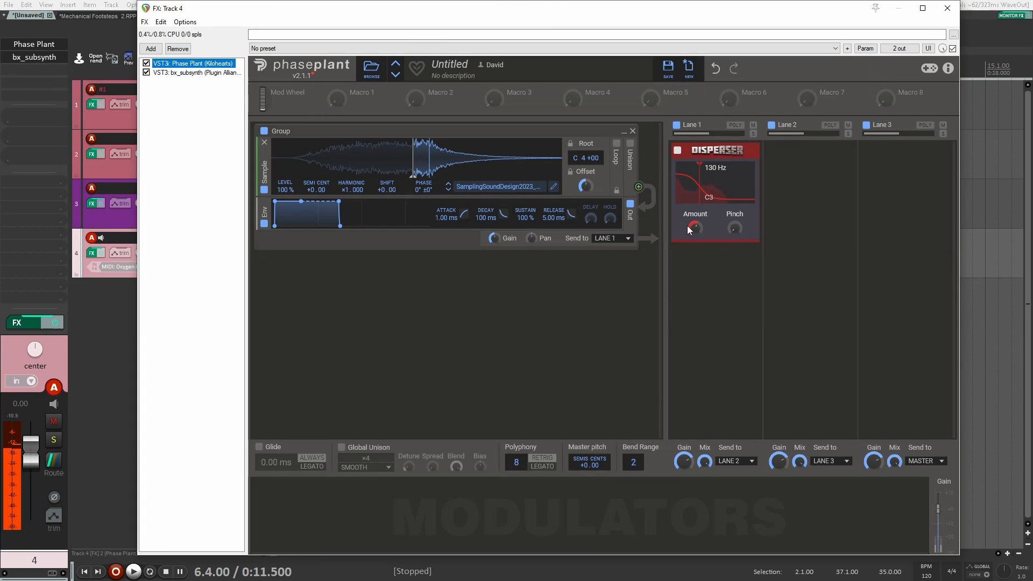
drag(695, 229, 695, 218)
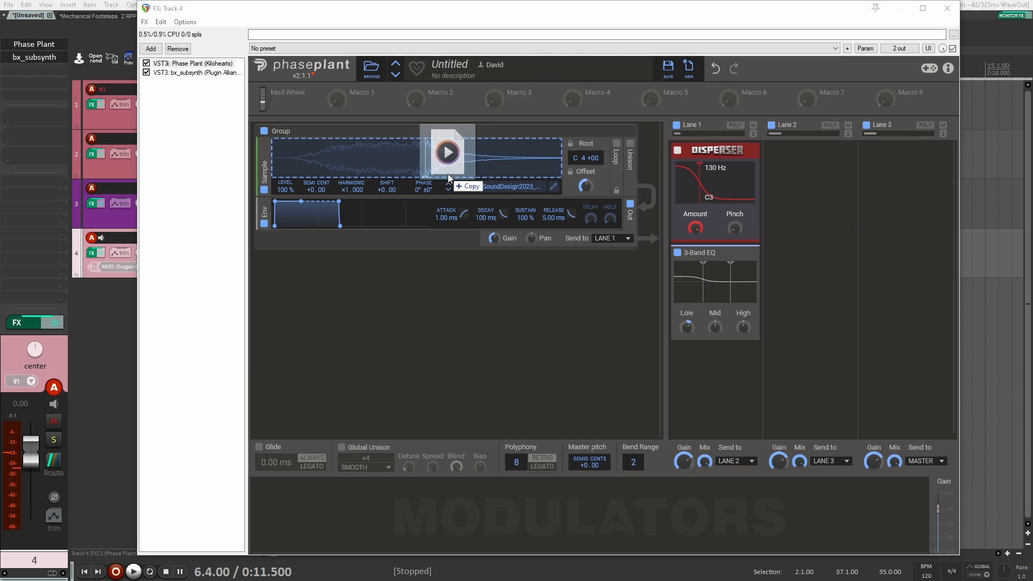
- Replace the Sampler's sound with another SamplingSoundDesign2023 file and move its start point about a quarter of the way in
drag(451, 176, 444, 165)
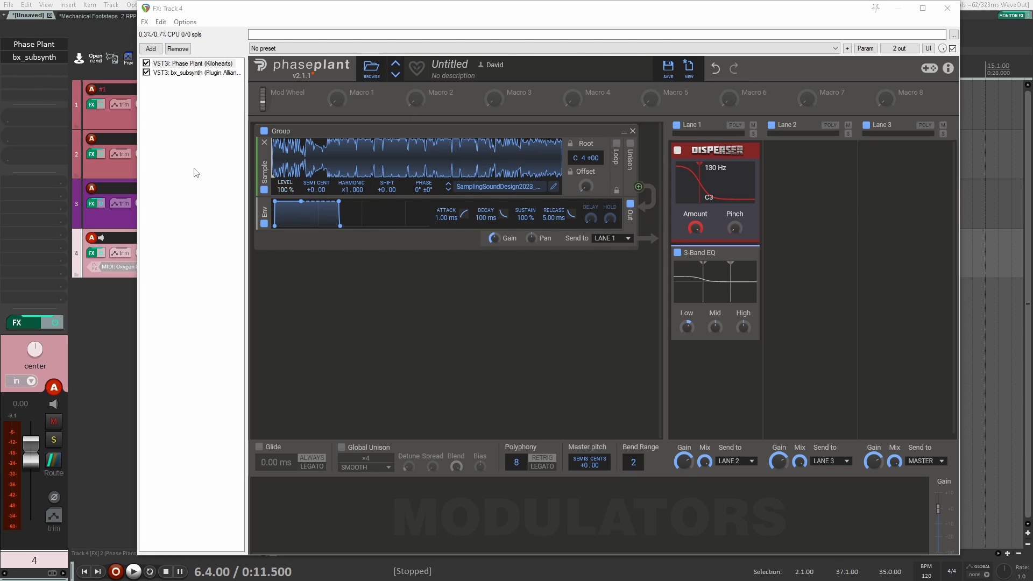
drag(278, 168, 345, 166)
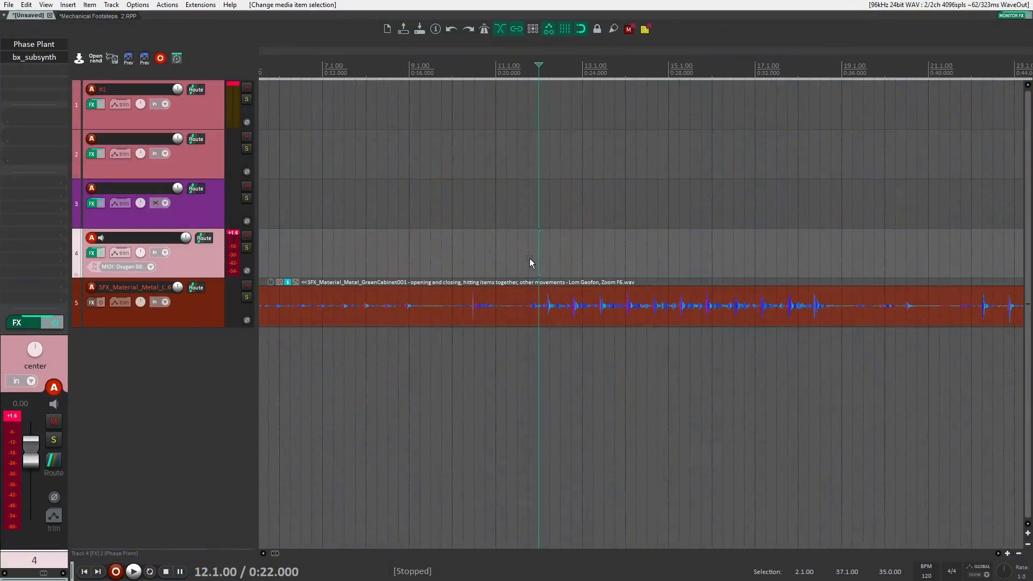
- Play the SFX_Material_Metal_GreenCabinet001 recording on track 5 from 0:29 to hear its metal hits
scroll(529, 259, up, 6)
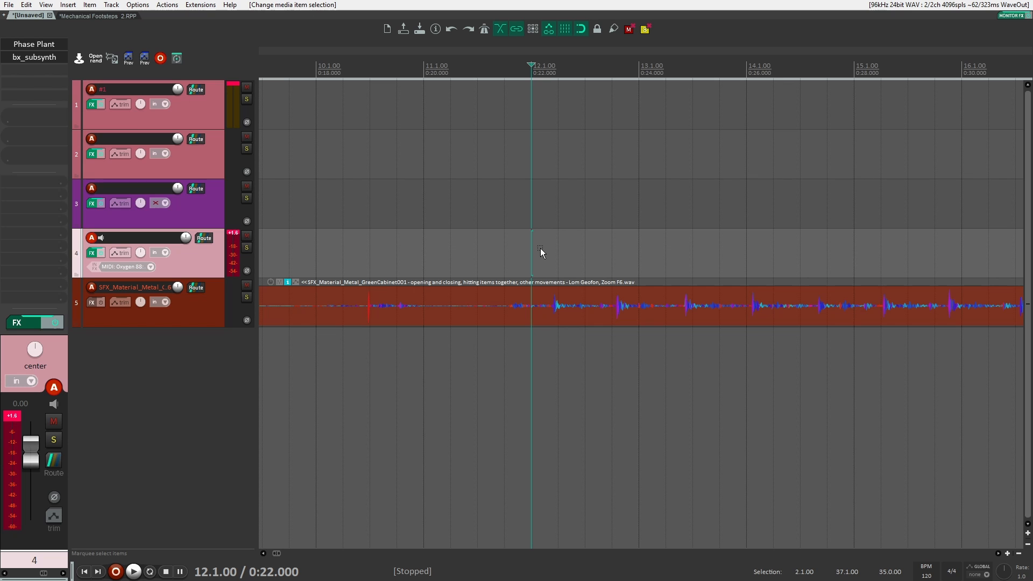
scroll(541, 247, down, 6)
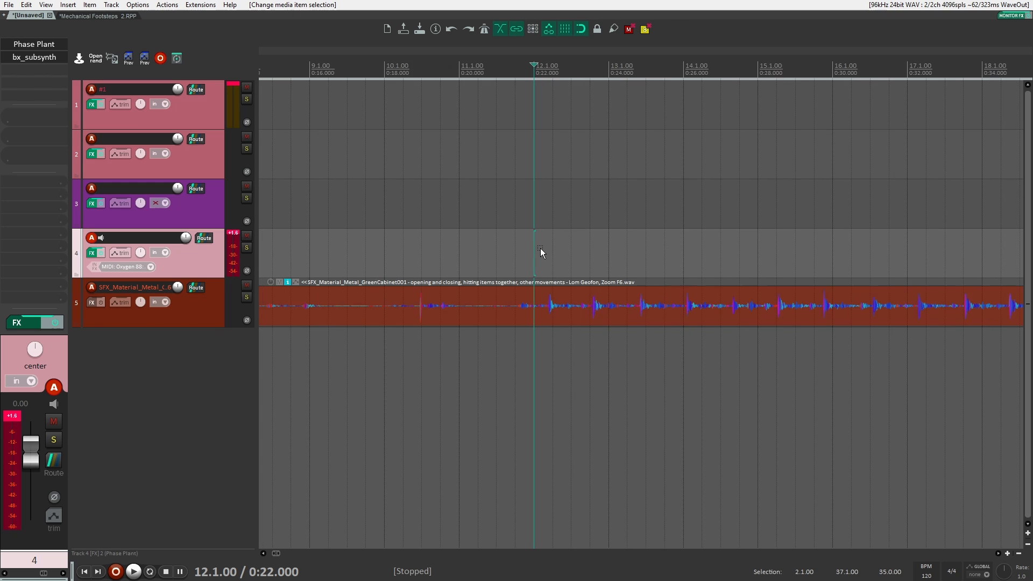
click(641, 266)
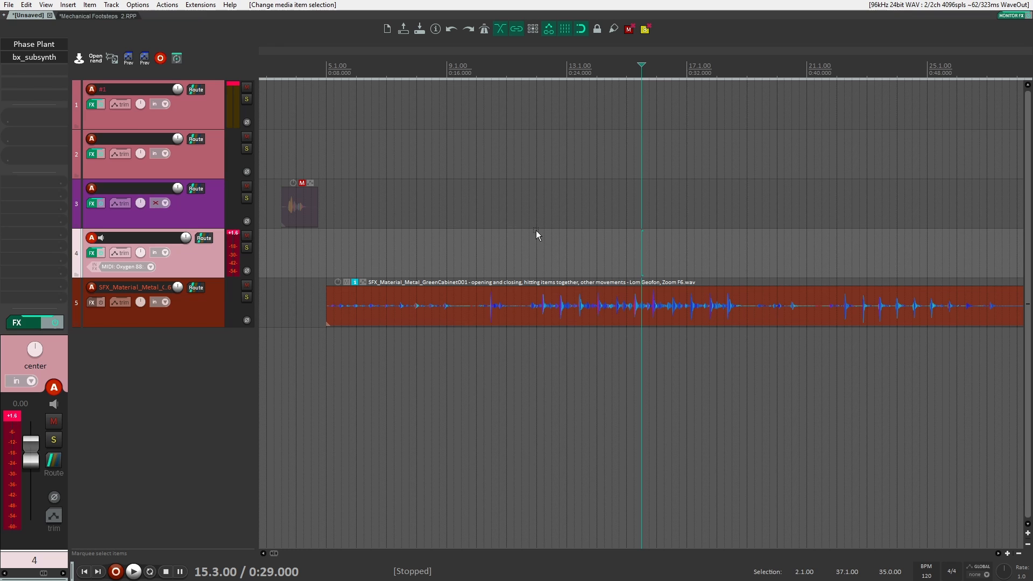
key(space)
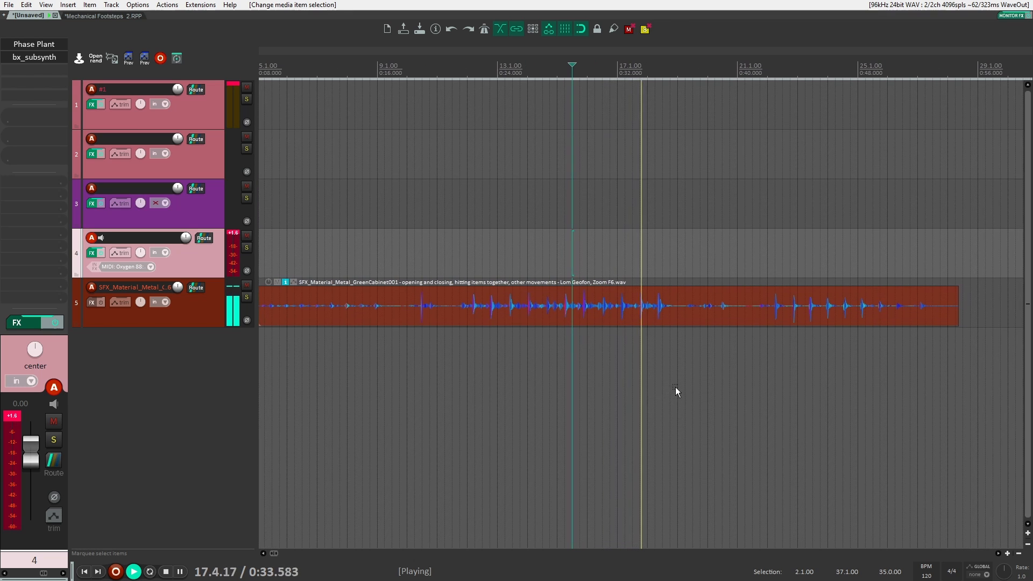
key(space)
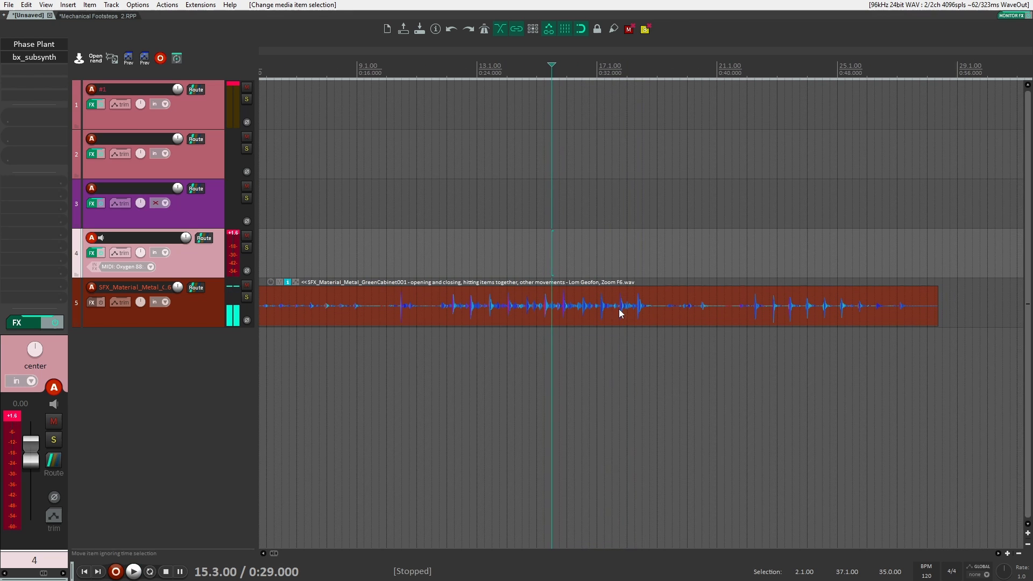
- Split the metal cabinet recording at 0:34.5 and 0:36.5 and move the isolated hit onto a new track 6
click(635, 270)
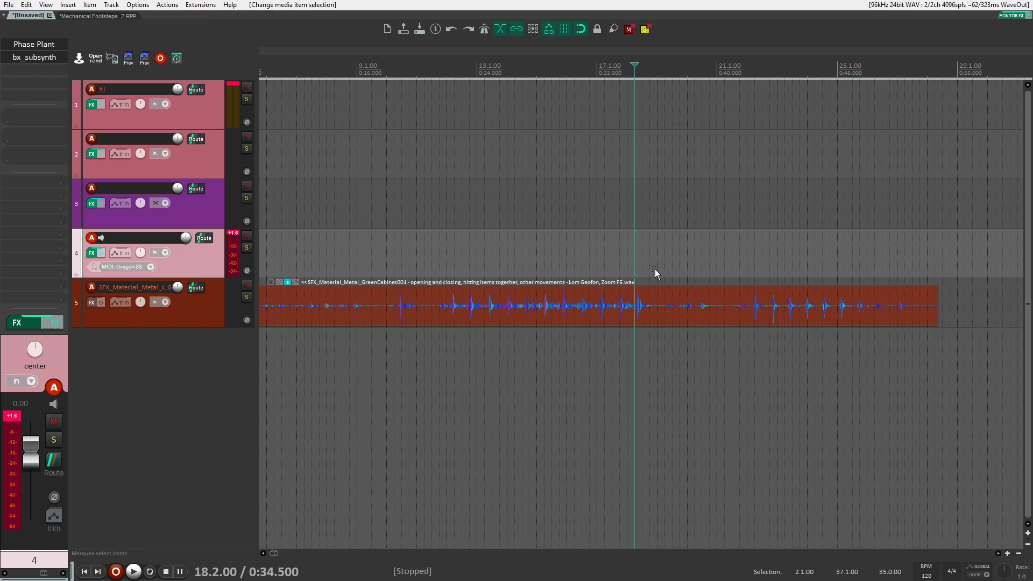
key(s)
click(664, 295)
key(s)
drag(653, 299, 644, 379)
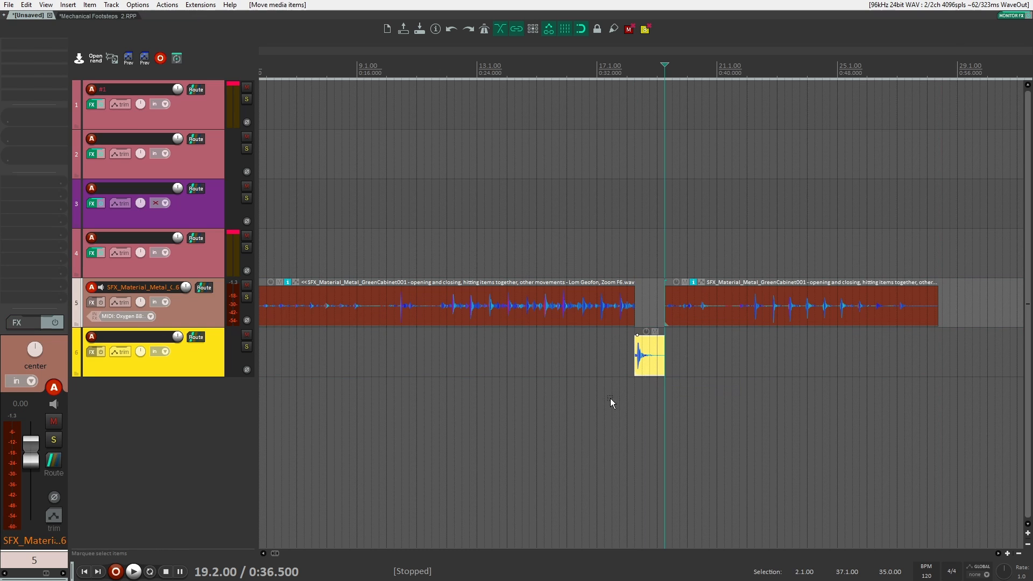
- Delete the remaining metal cabinet pieces on track 5 and move the isolated hit on track 6 earlier in the timeline
drag(679, 430, 452, 274)
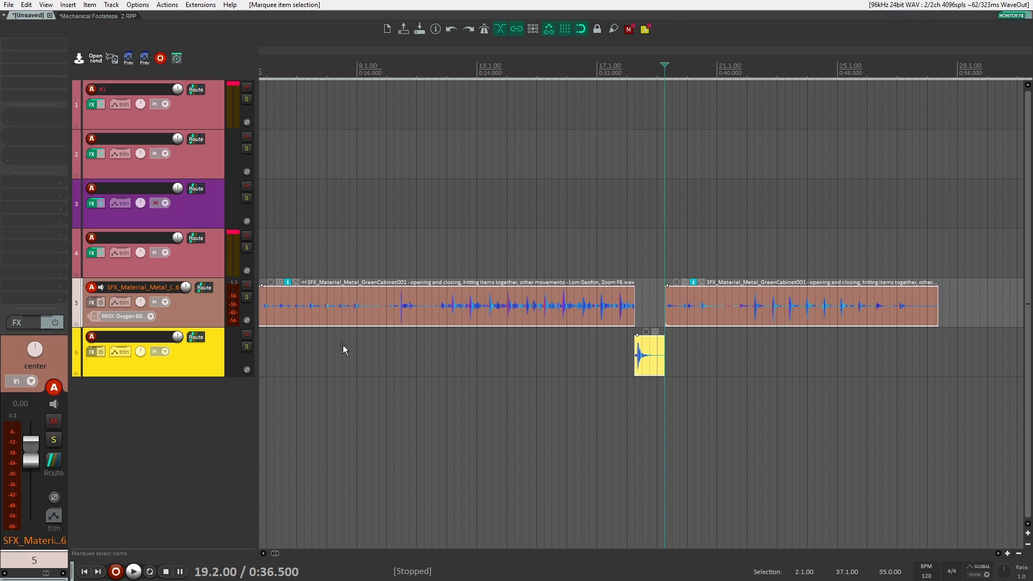
click(516, 369)
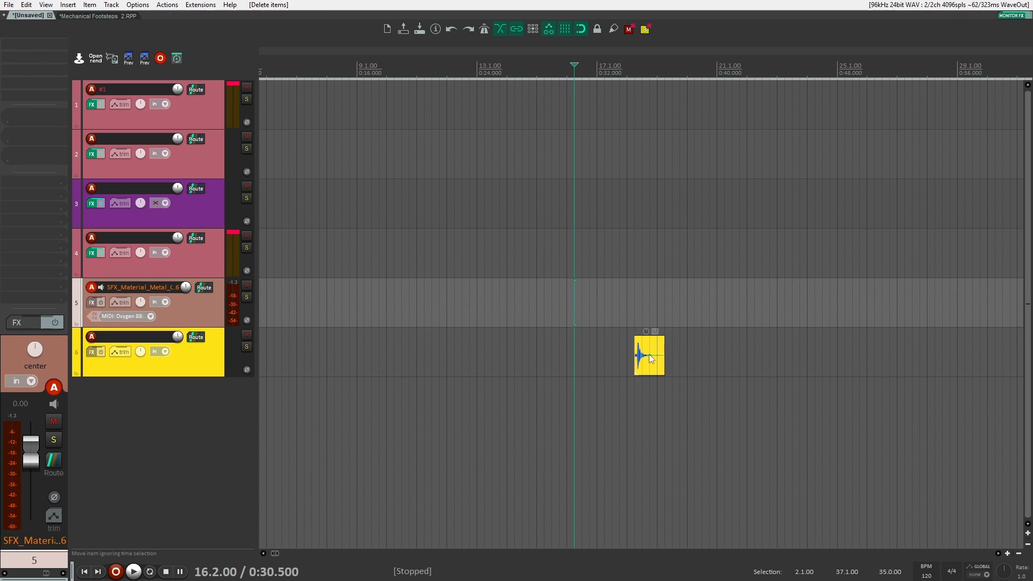
drag(648, 354, 423, 360)
click(351, 347)
scroll(351, 347, down, 1)
- In the Mechanical Footsteps_2 project, open Uberloud on folder track 6 and set its Low Push to 0%
click(107, 16)
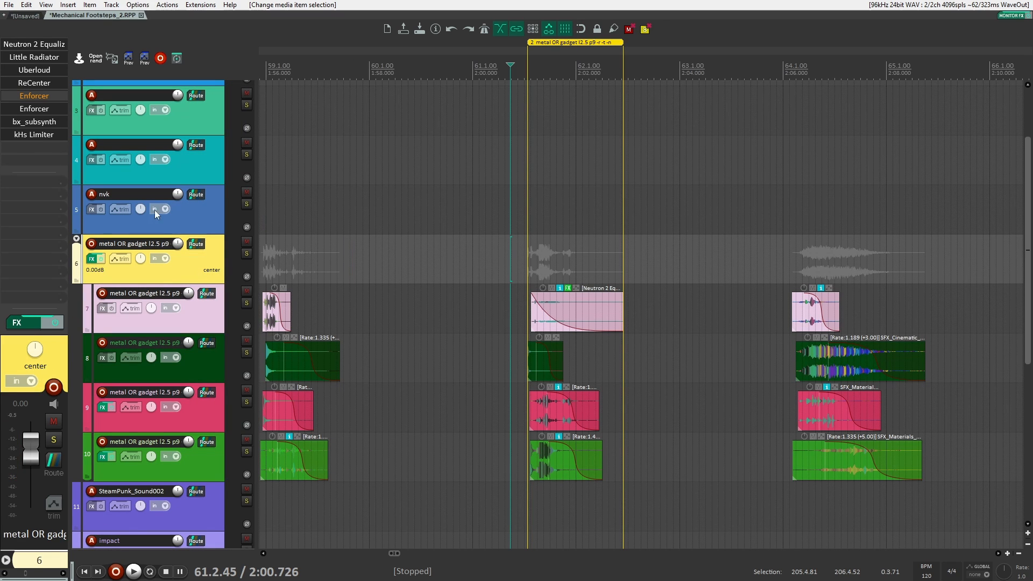
click(33, 70)
drag(298, 40, 814, 107)
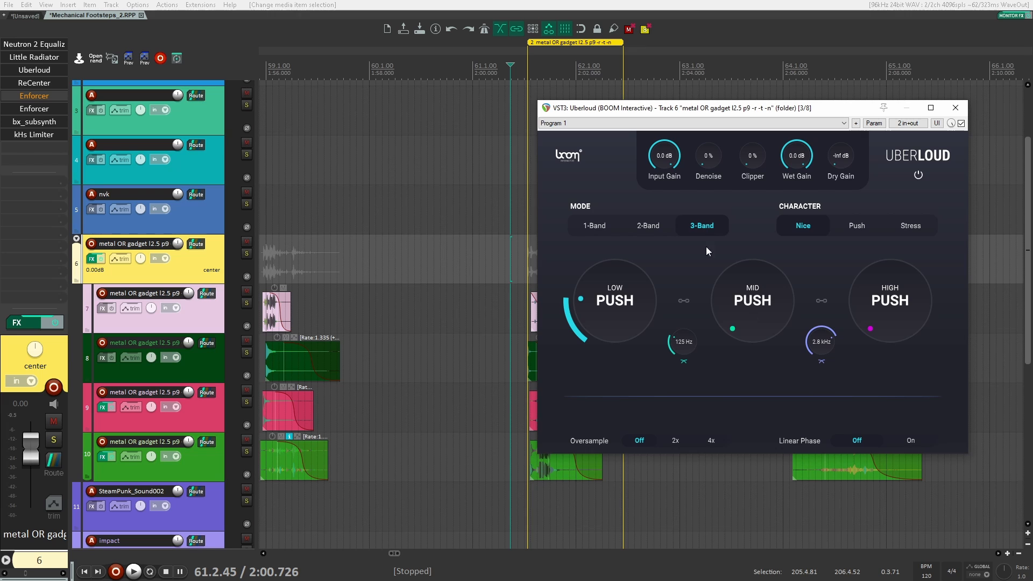
mouse_move(611, 307)
drag(574, 313, 599, 342)
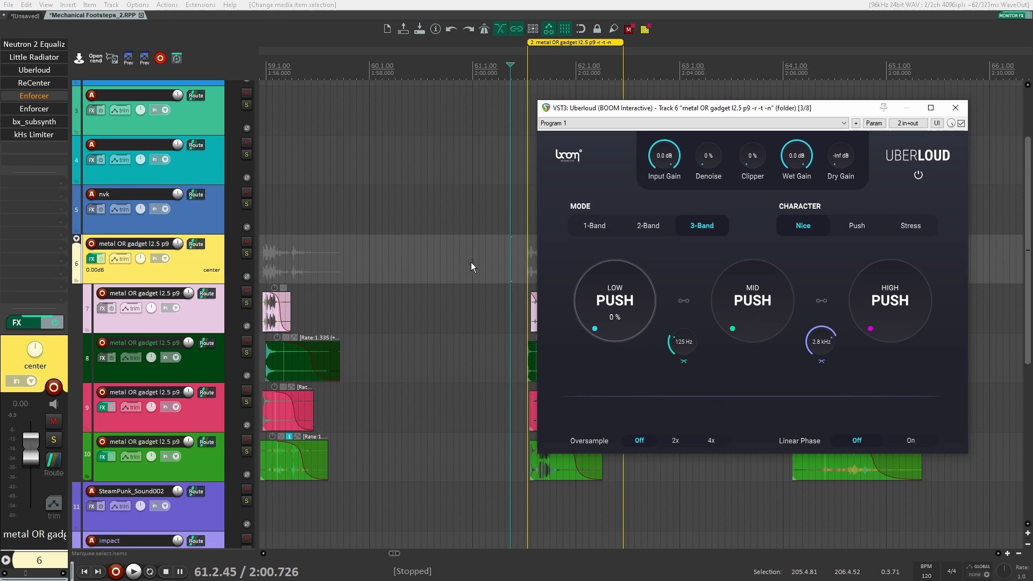
- Solo folder track 6 and play the metal gadget sound from the start of region 2 without any Low Push
scroll(470, 262, left, 1)
click(484, 262)
click(246, 254)
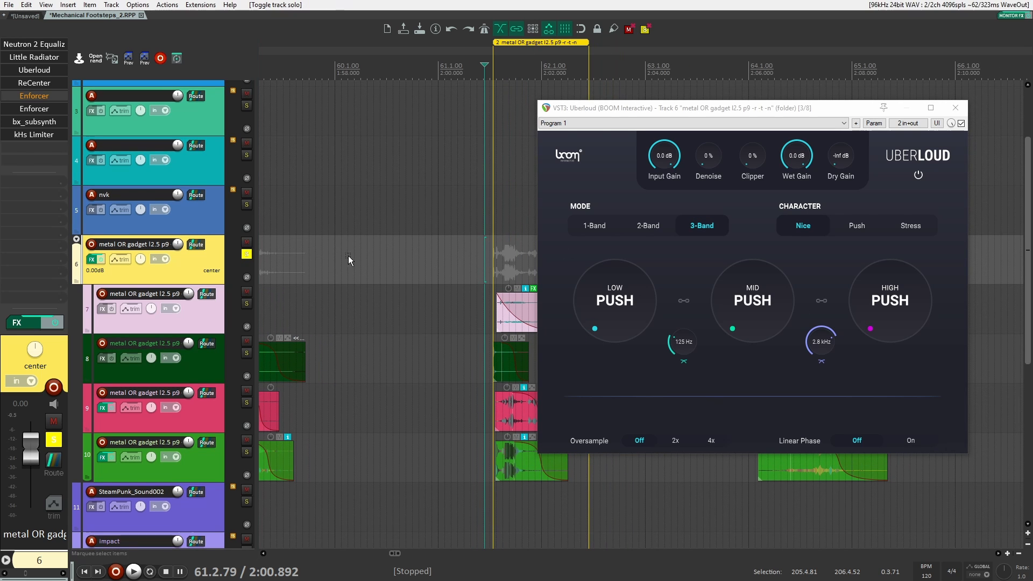
click(495, 255)
click(493, 255)
key(space)
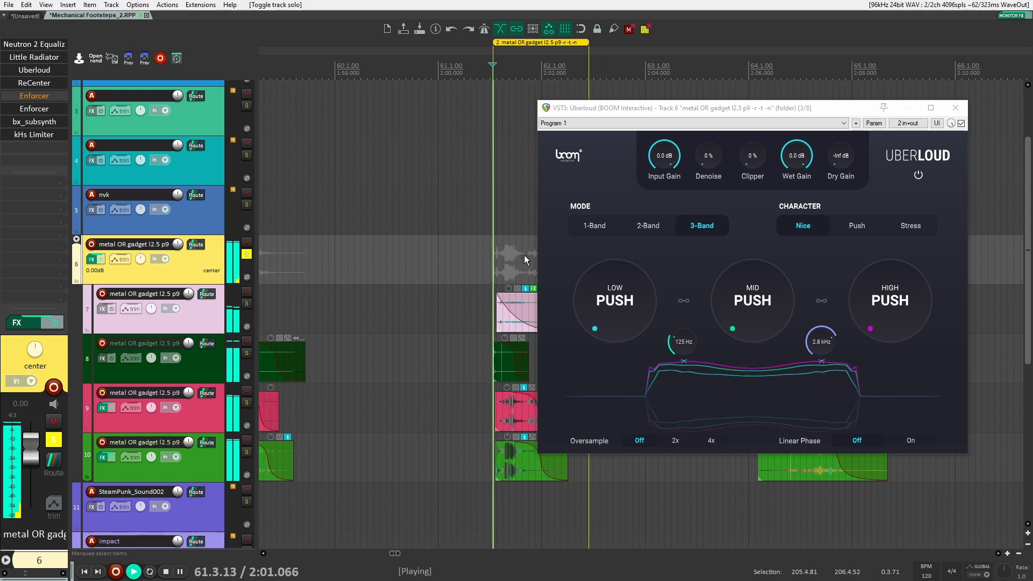
key(space)
- Raise Uberloud's Low Push to 79% and play the metal gadget sound to compare its low end
drag(606, 326, 616, 288)
key(space)
key(space)
key(space)
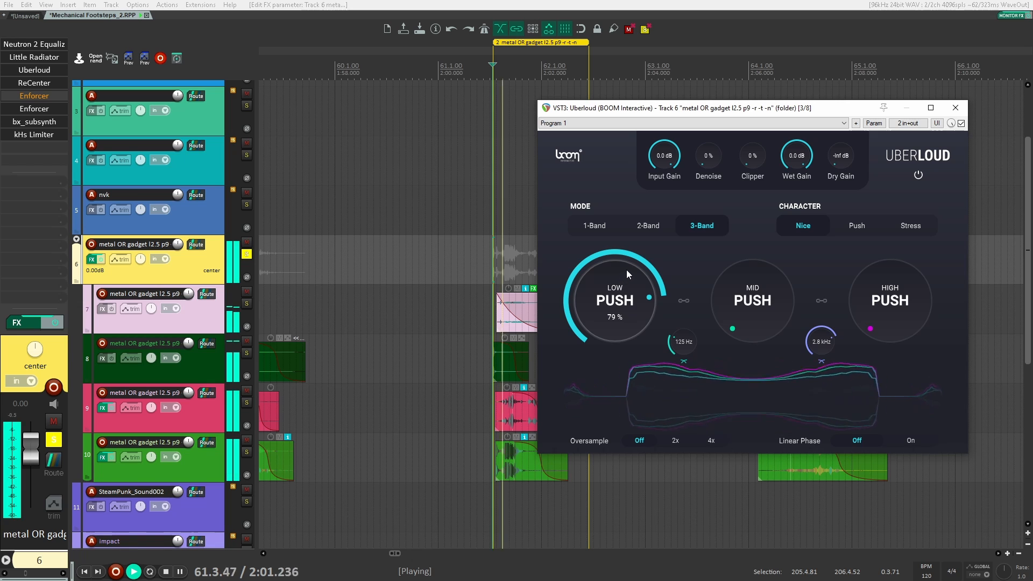
key(space)
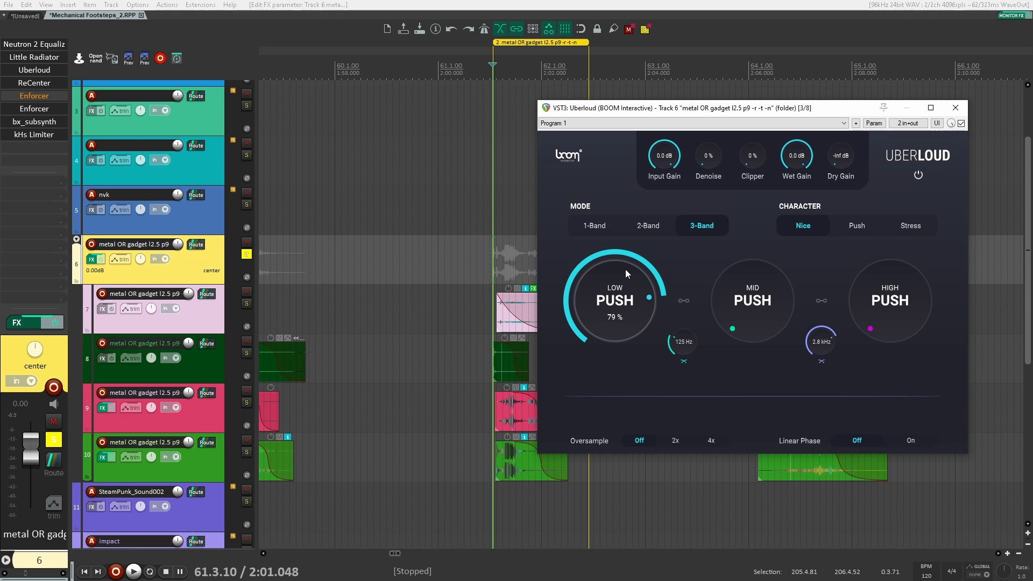
- Set Uberloud's Low Push to 100% and play the metal gadget sound again to hear the maximum low boost
drag(627, 272, 625, 253)
key(space)
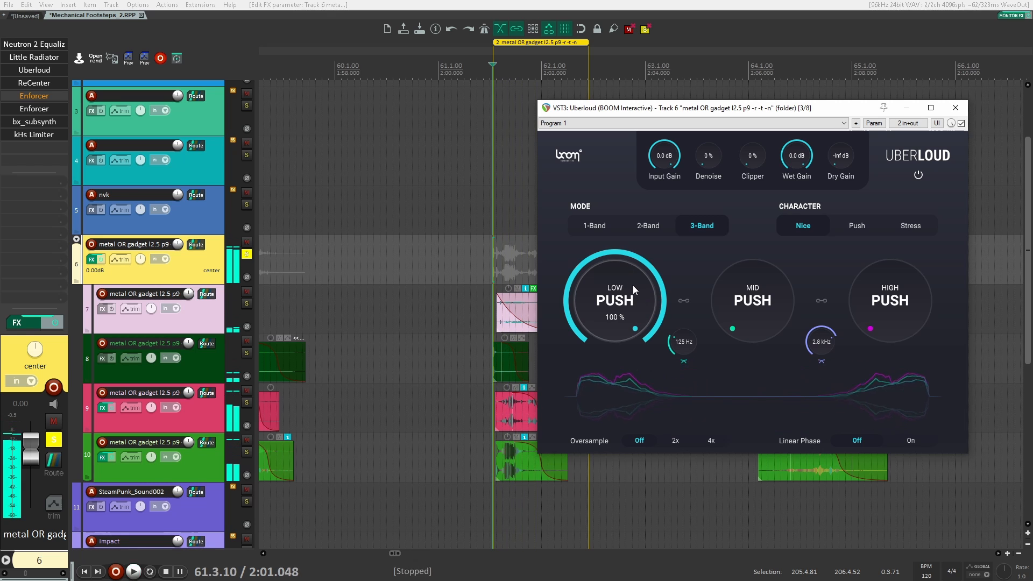
key(space)
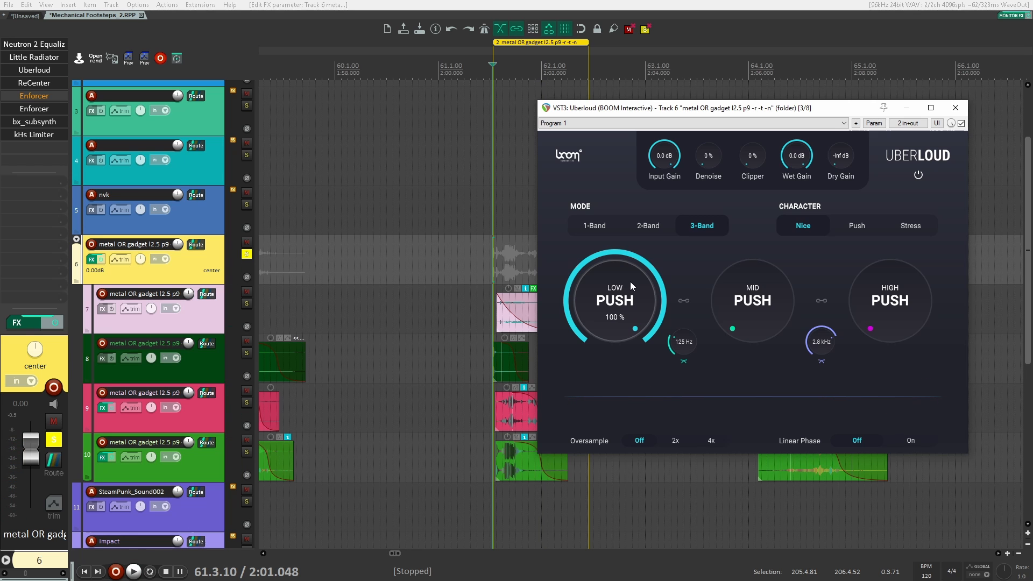
drag(631, 282, 606, 446)
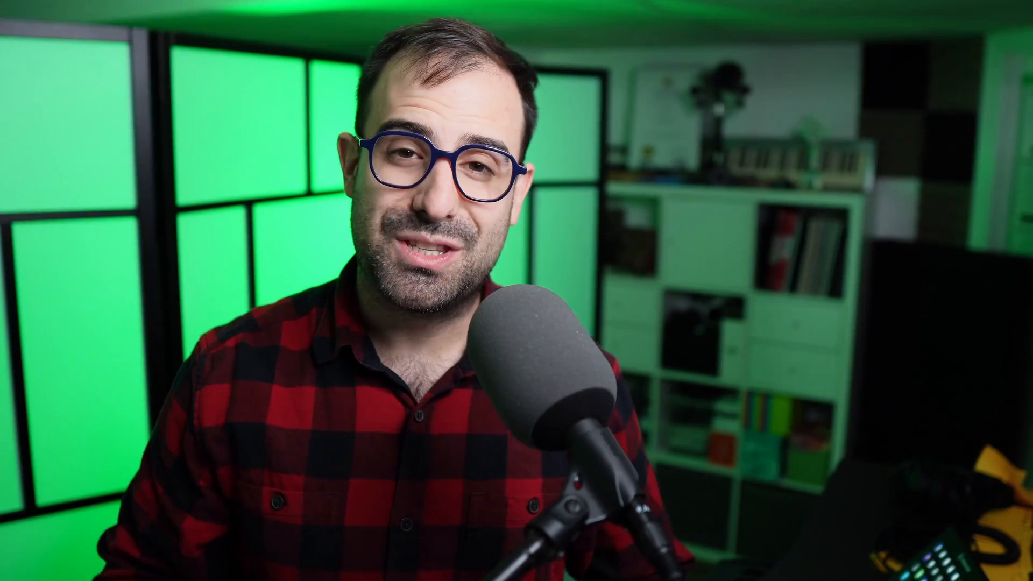